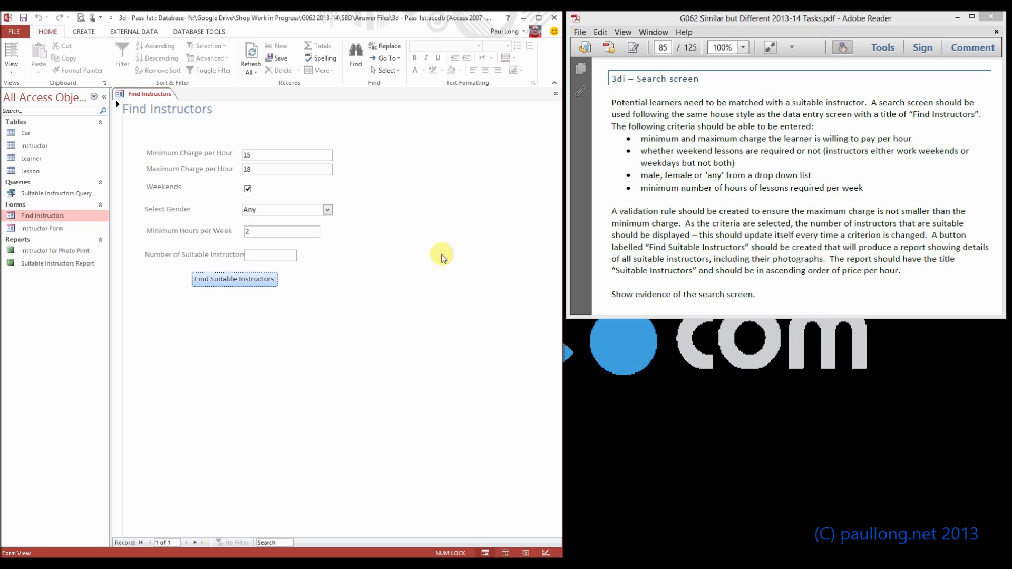
Step: Switch the Find Instructors form to Design View and enlarge the Number of Suitable Instructors text box toward the form's lower-right corner
click(267, 256)
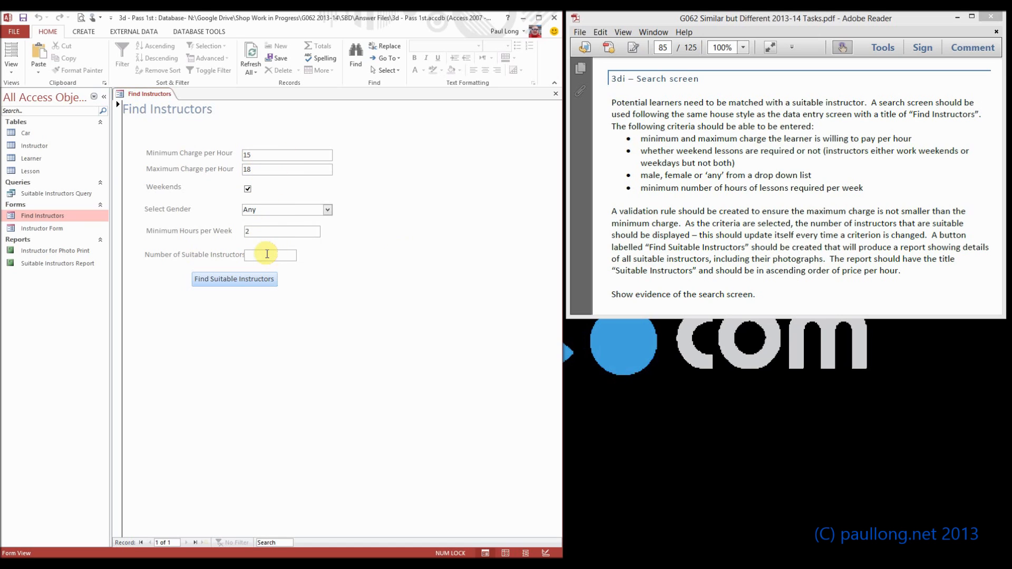
click(12, 66)
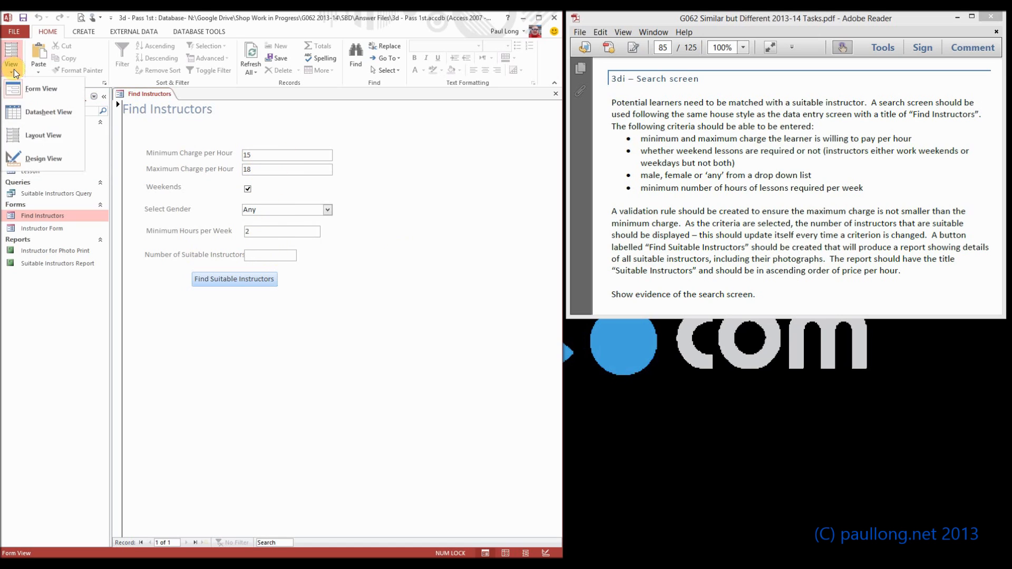
click(48, 161)
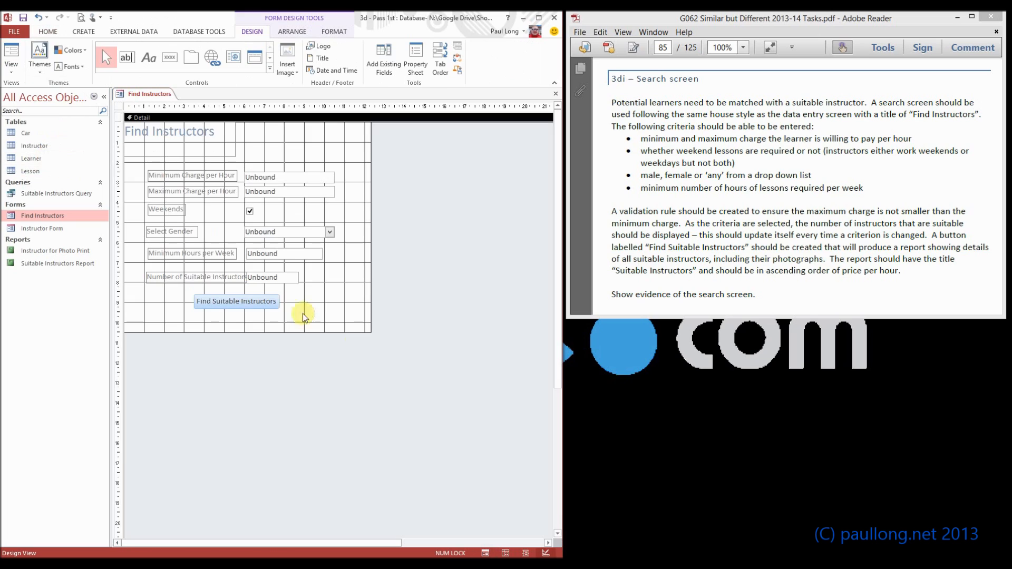
click(293, 283)
drag(294, 284, 371, 321)
Step: Enter =DCount("*","Instructor") in the Number of Suitable Instructors text box and show the form in Form View
click(279, 281)
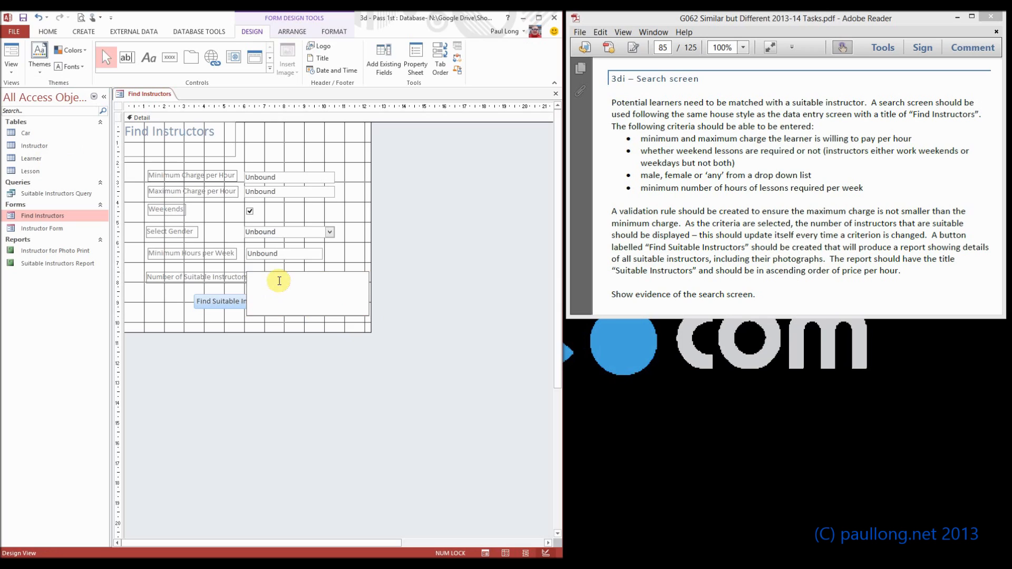
text(=)
key(Caps_Lock)
text(DCOUNT)
key(Caps_Lock)
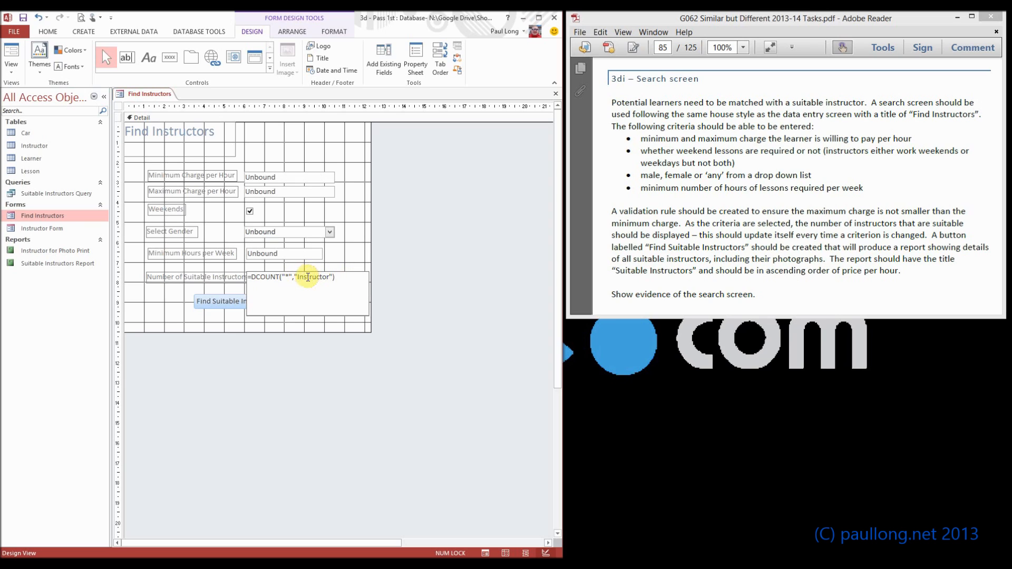
click(343, 268)
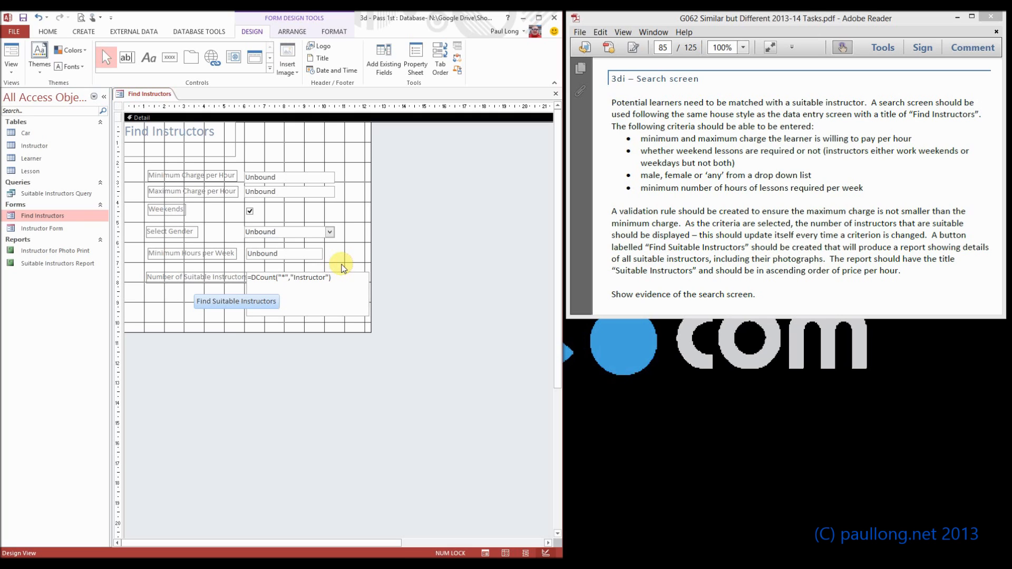
click(12, 52)
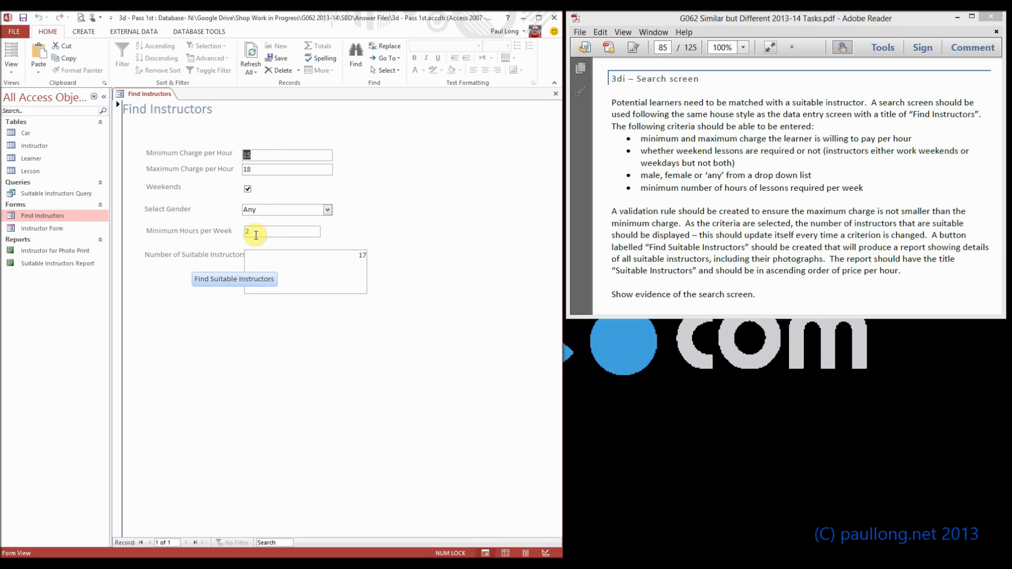
Step: Return to Design View and start a criteria argument in the DCount expression with ,"Charge after "Instructor"
click(13, 70)
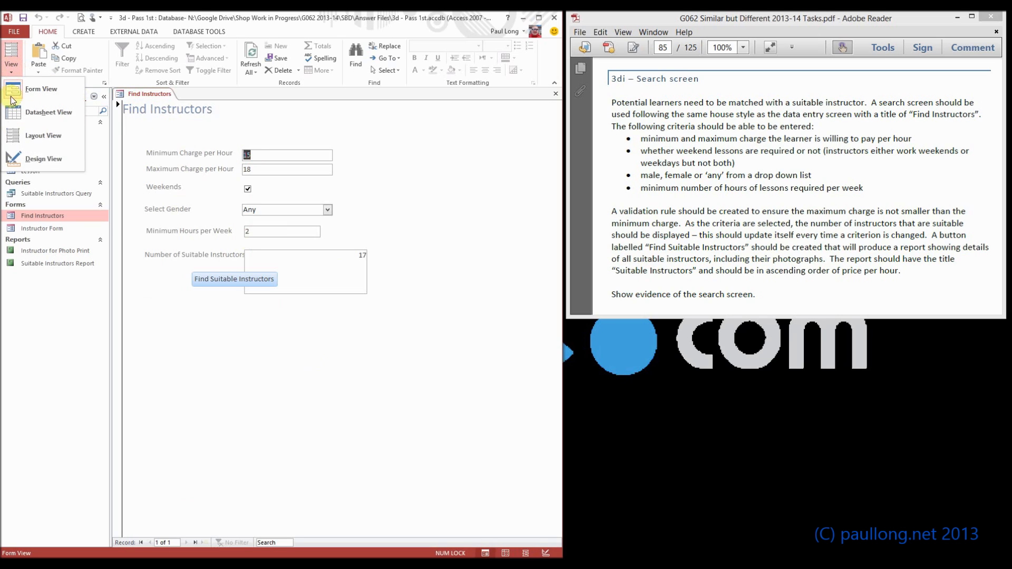
click(25, 163)
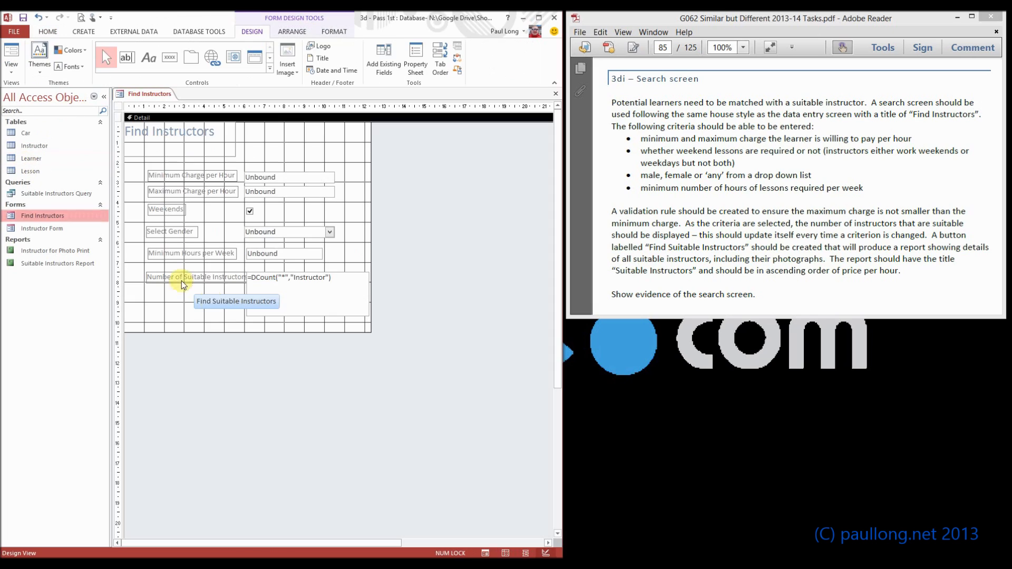
click(330, 278)
click(329, 277)
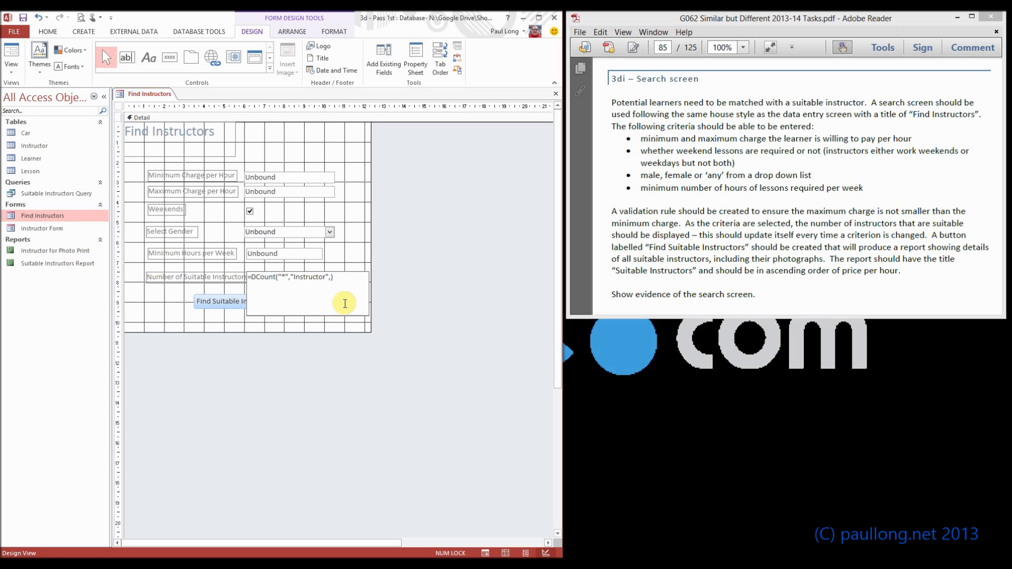
text(,"Charge)
text(")
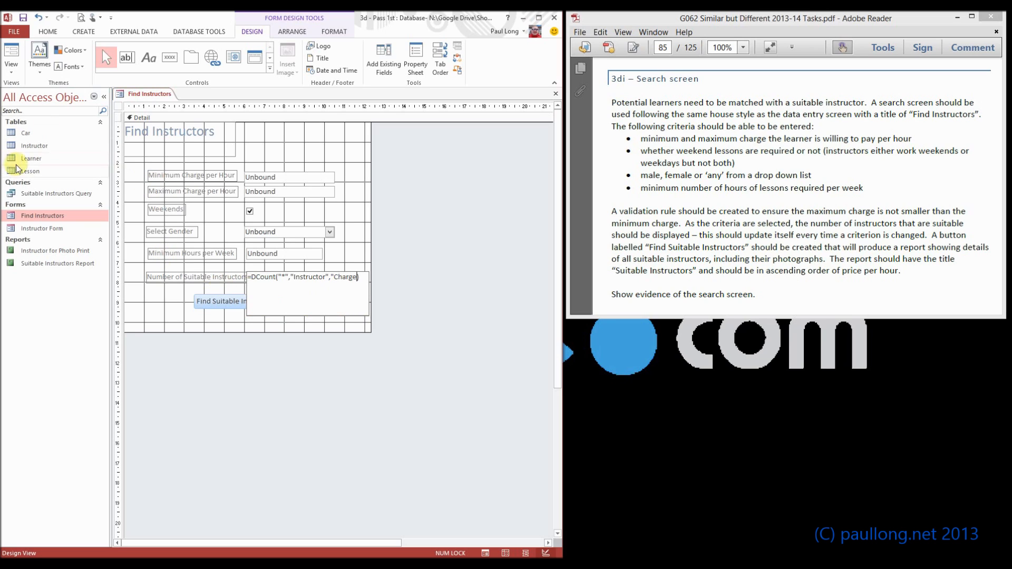
Step: Check the field names in the Instructor table, then complete the DCount criterion as "Charge between MinCharge and MaxCharge"
click(36, 148)
double_click(35, 148)
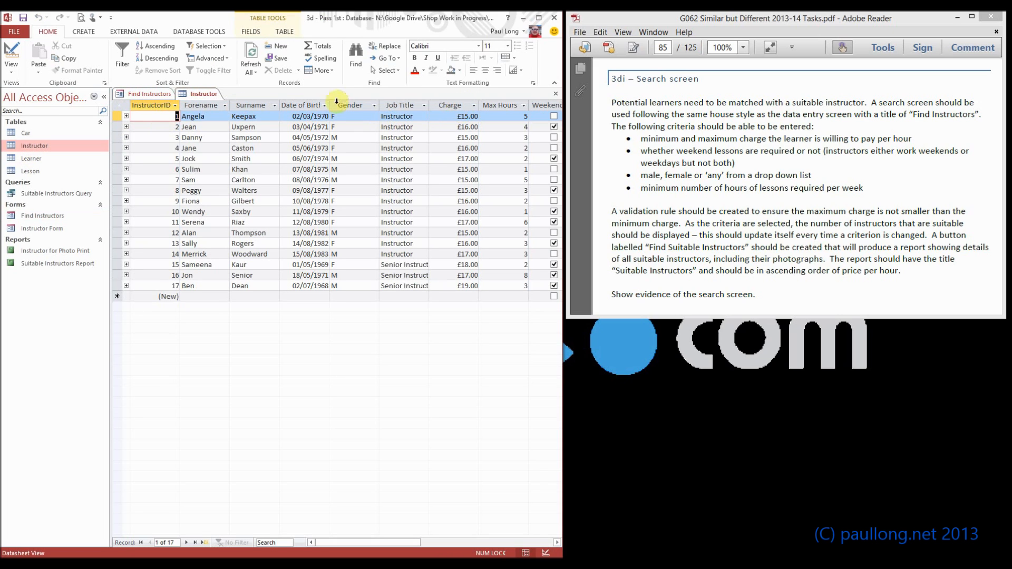
click(150, 94)
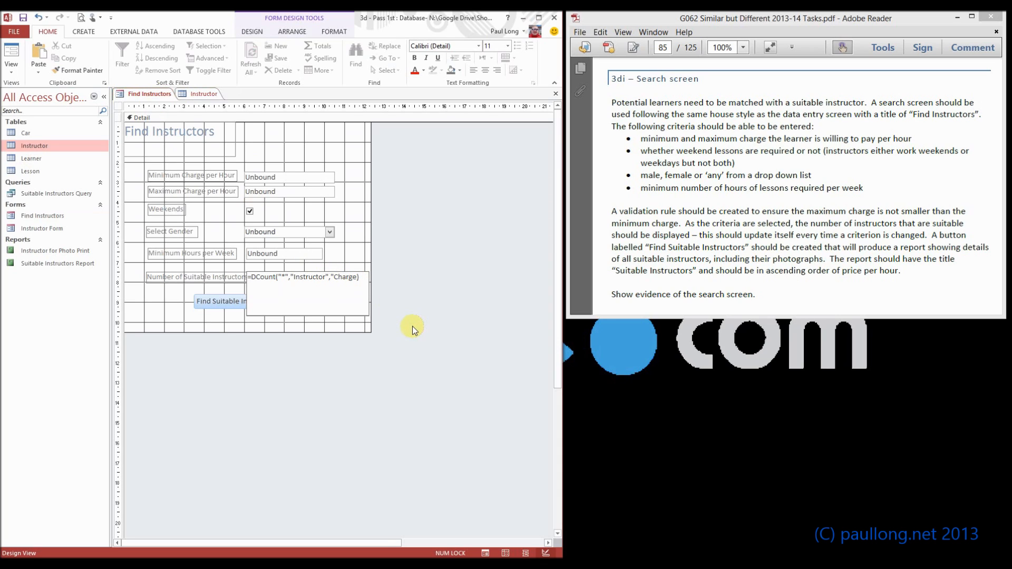
text(between MinCharge and MaxCharge")
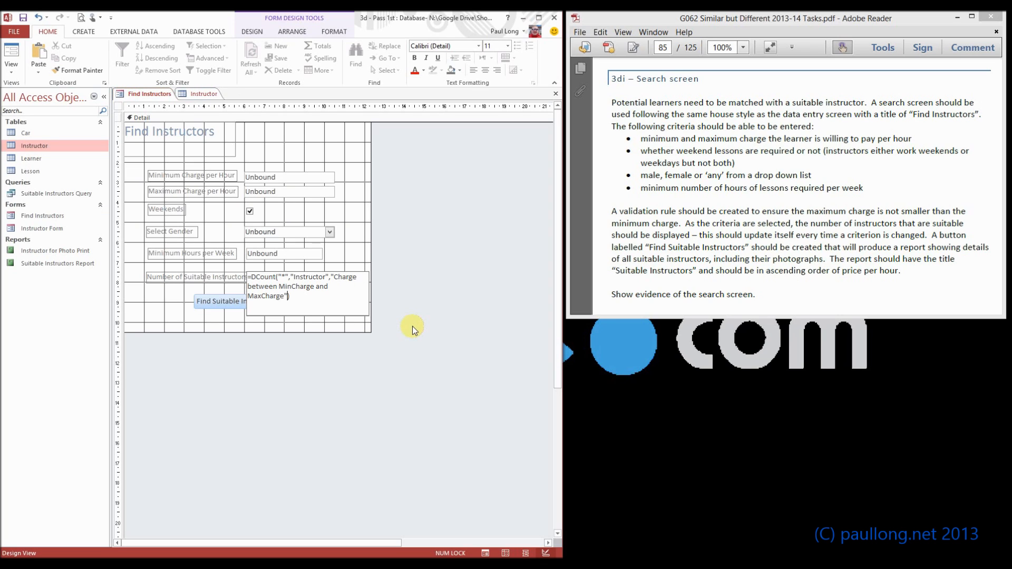
Step: Test the instructor count in Form View by changing the Minimum Charge per Hour to 17
click(295, 326)
click(10, 56)
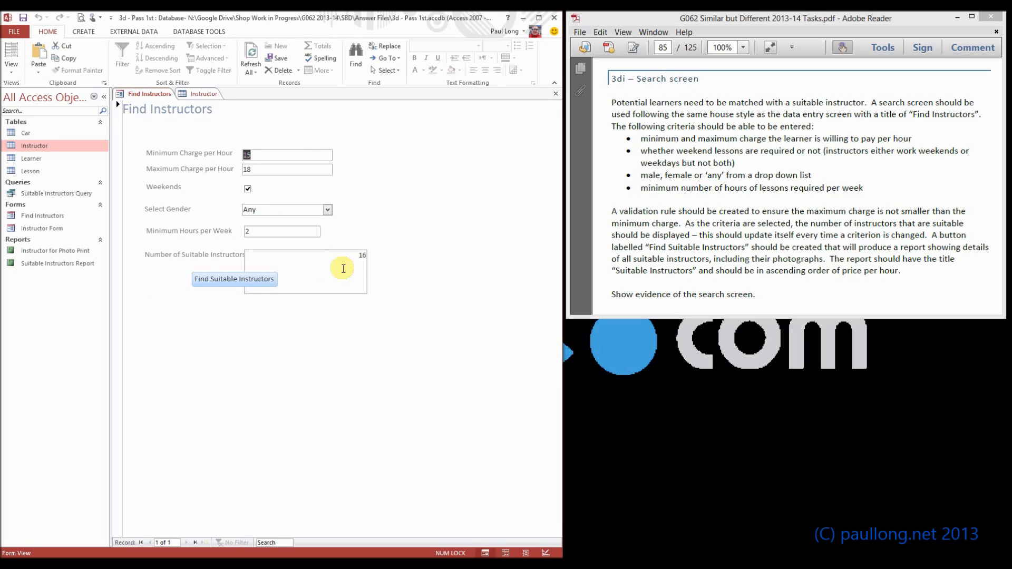
click(256, 156)
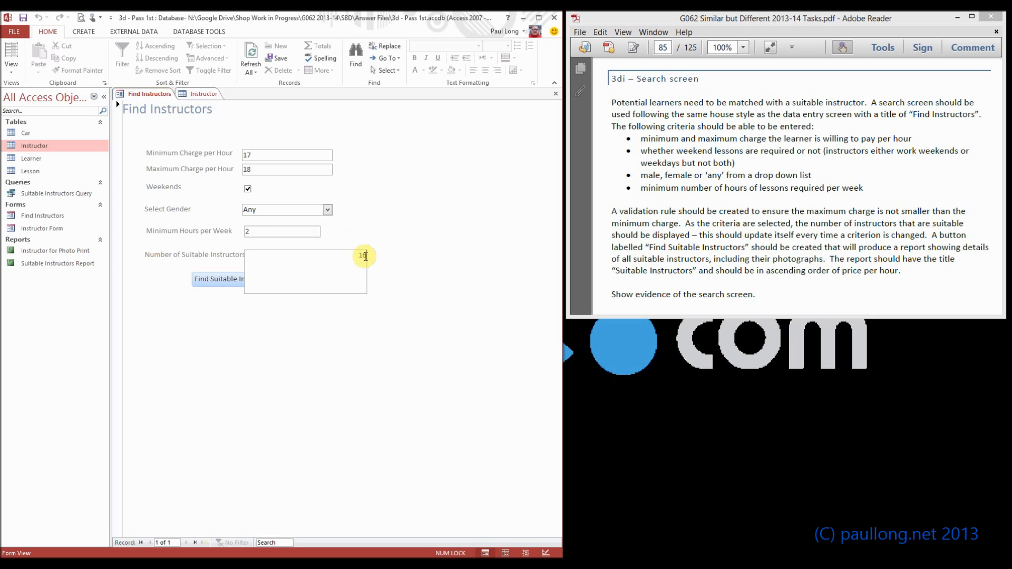
Step: Create a new macro containing a Requery action with an empty control name
click(90, 33)
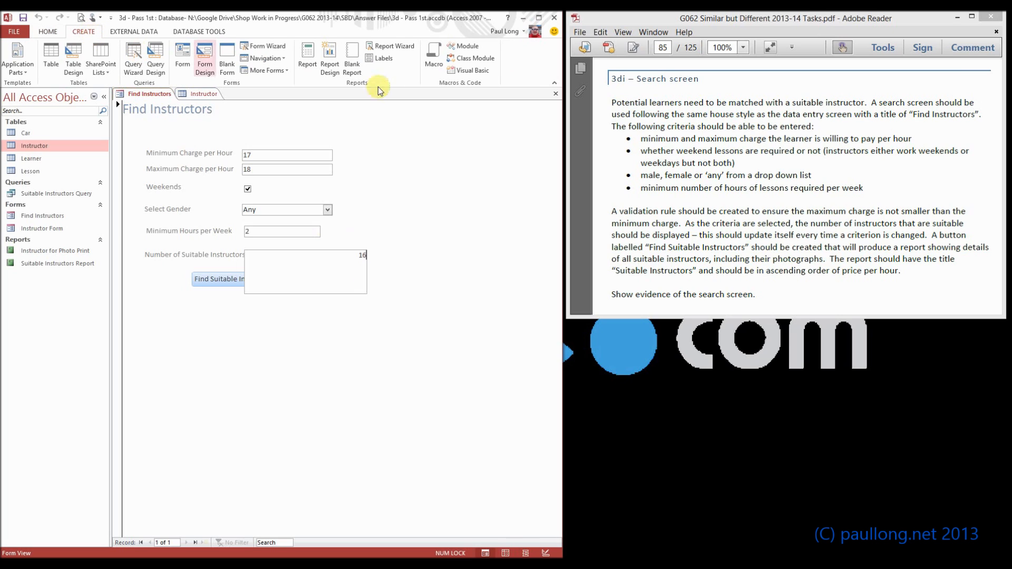
click(433, 64)
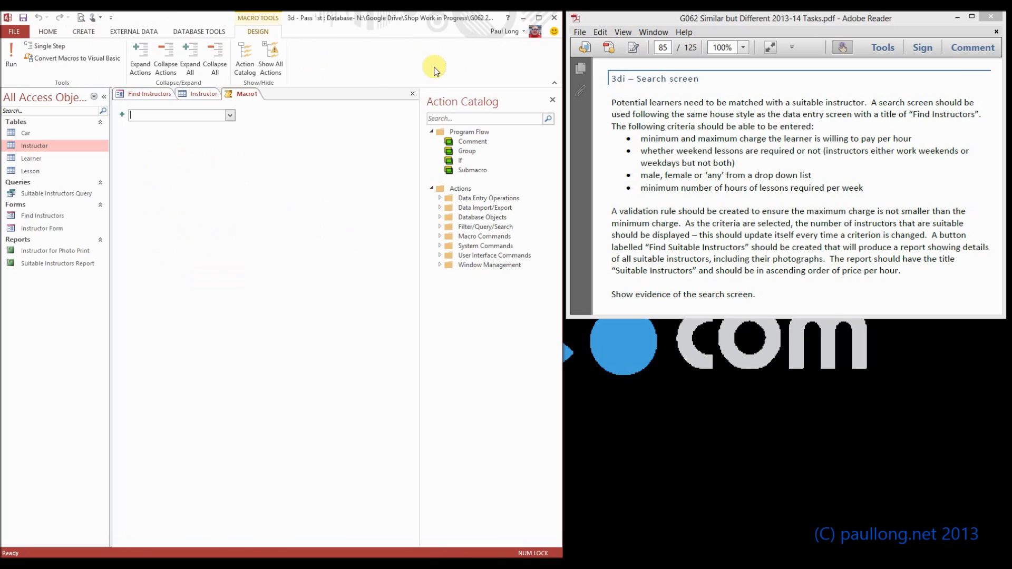
click(231, 115)
drag(229, 167, 229, 238)
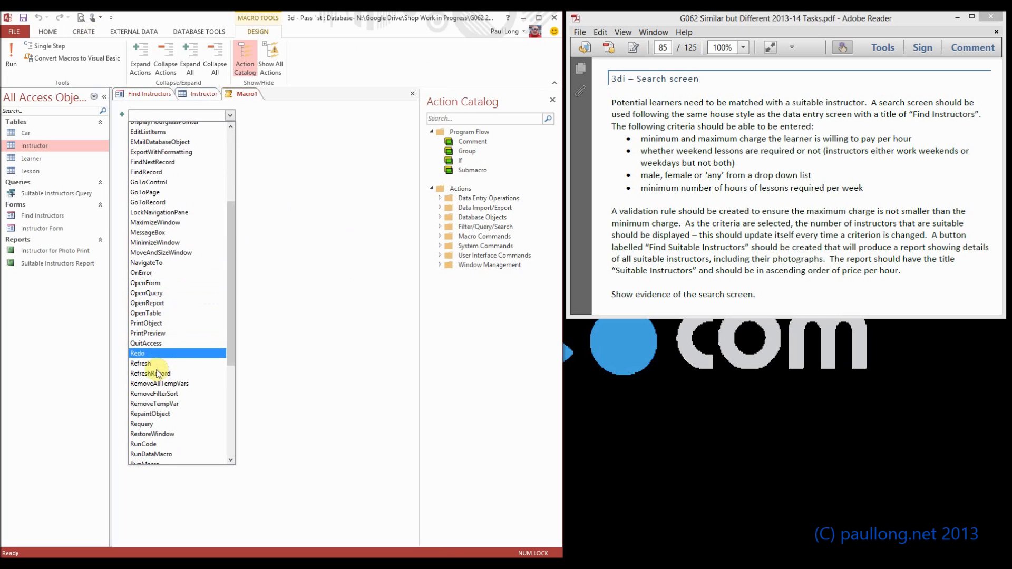
click(141, 424)
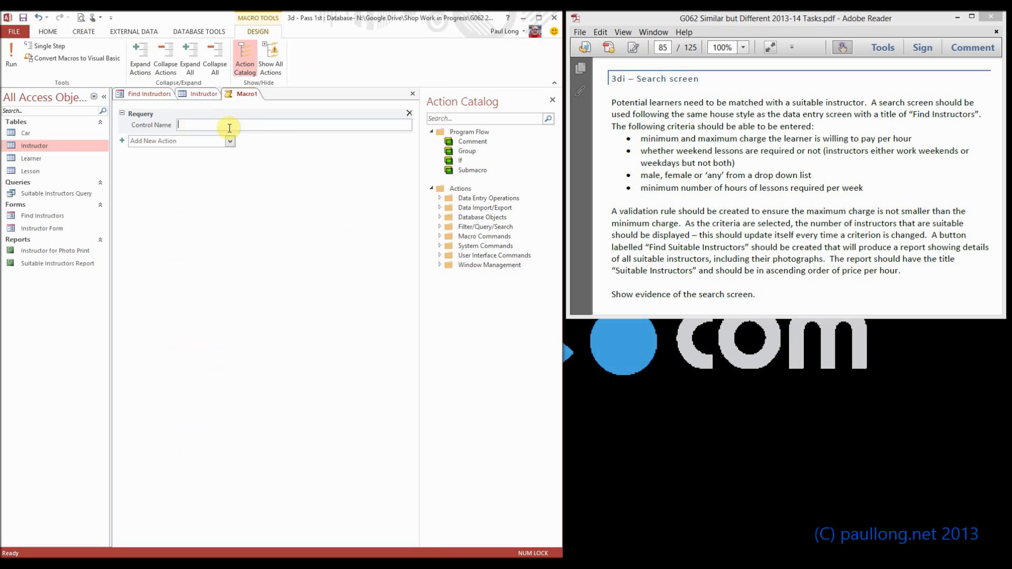
Step: Save the macro as RequeryMacro and close it
click(23, 17)
text(RequeryMacro)
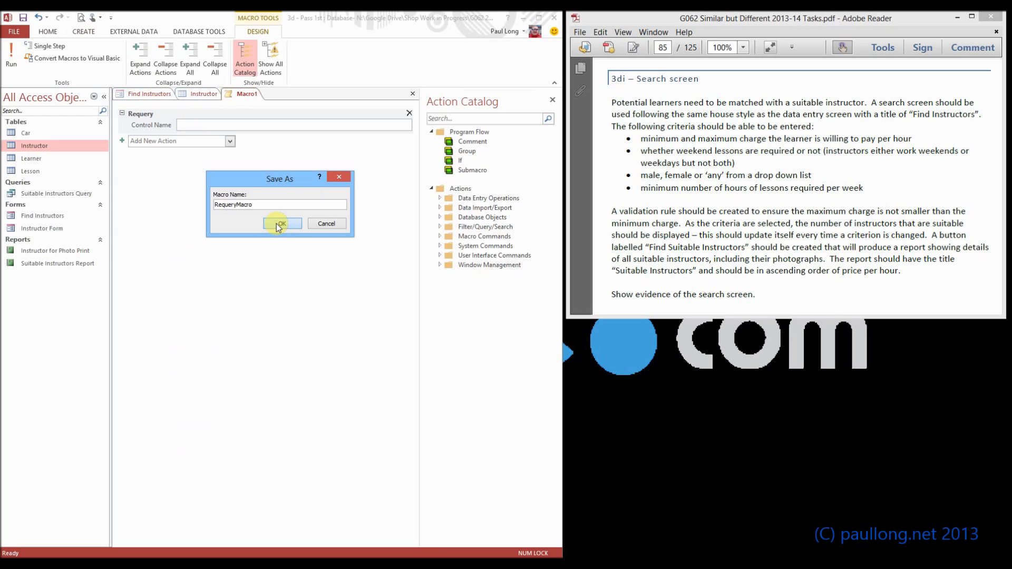
click(279, 225)
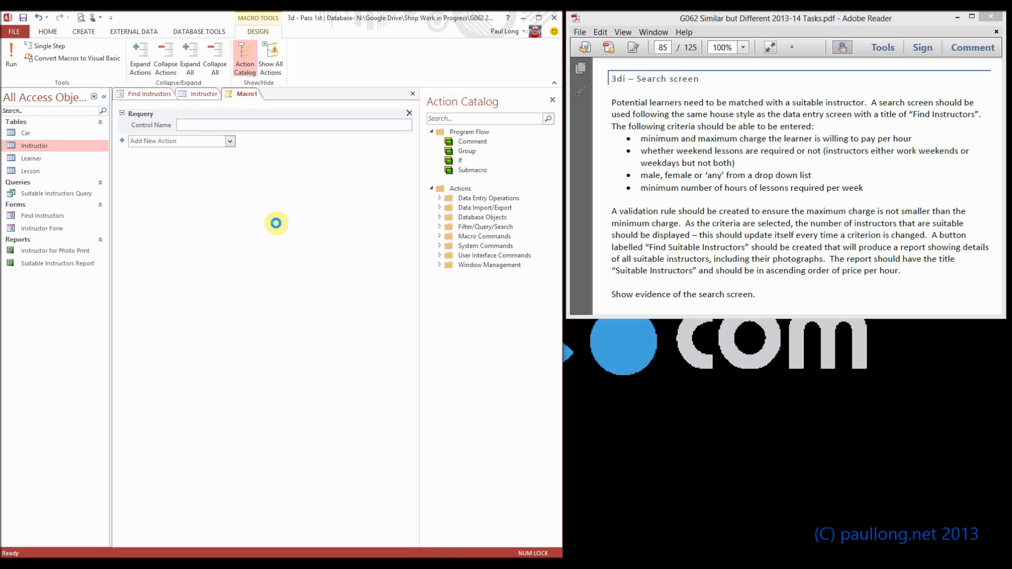
right_click(250, 100)
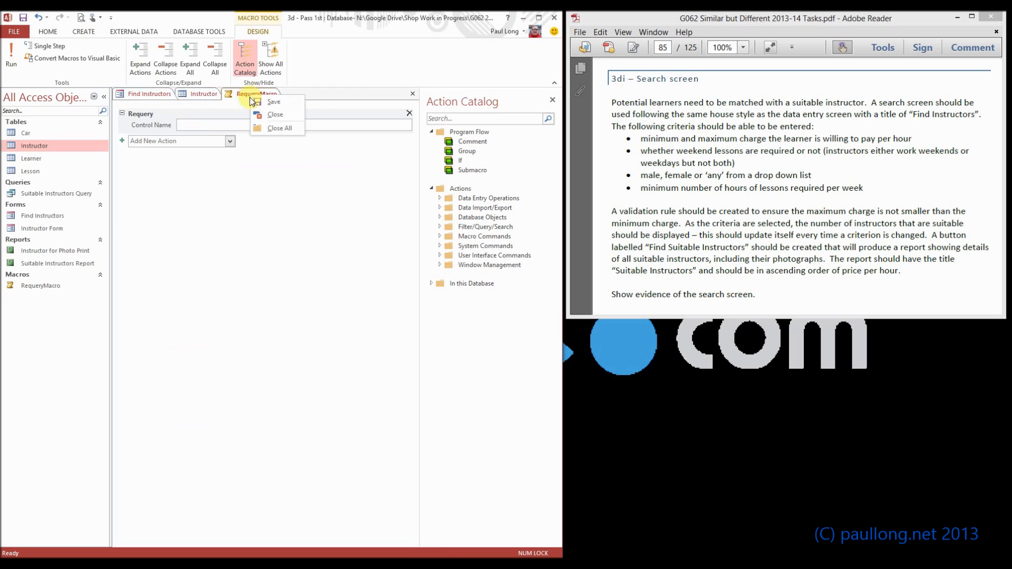
click(270, 118)
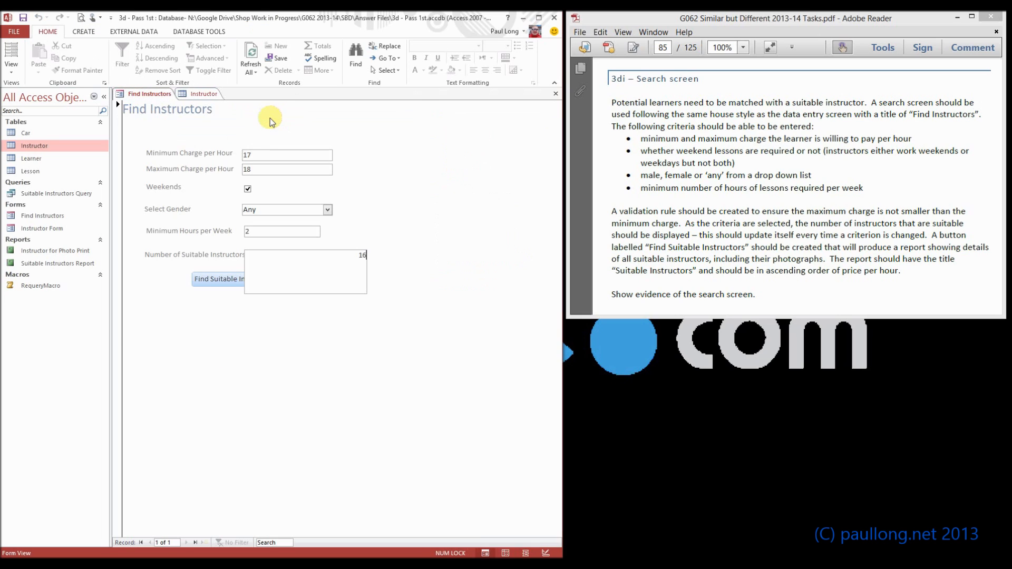
Step: In Design View, assign RequeryMacro to After Update for the minimum charge, maximum charge, weekends, gender and minimum hours controls together
click(8, 69)
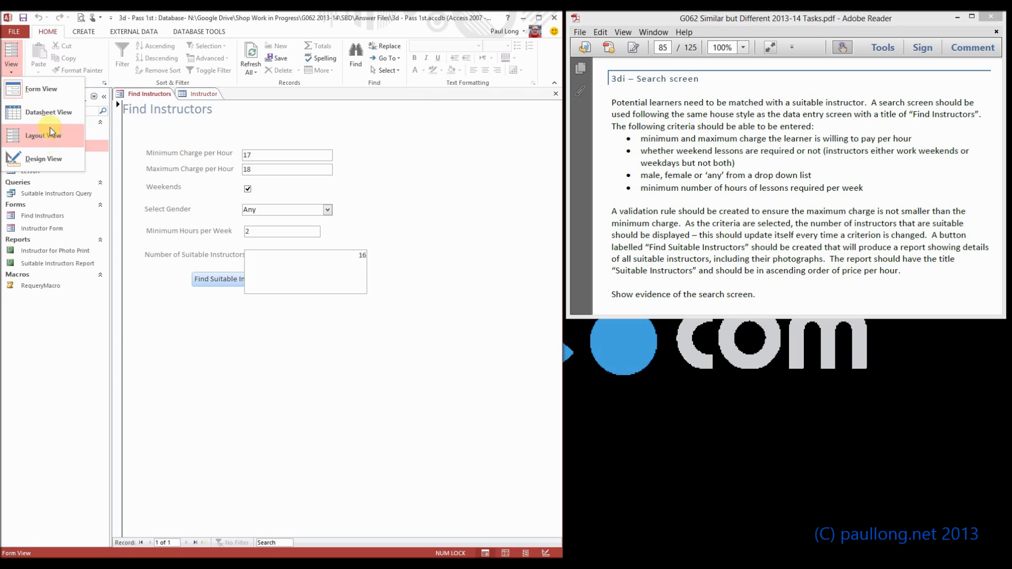
click(41, 156)
click(284, 174)
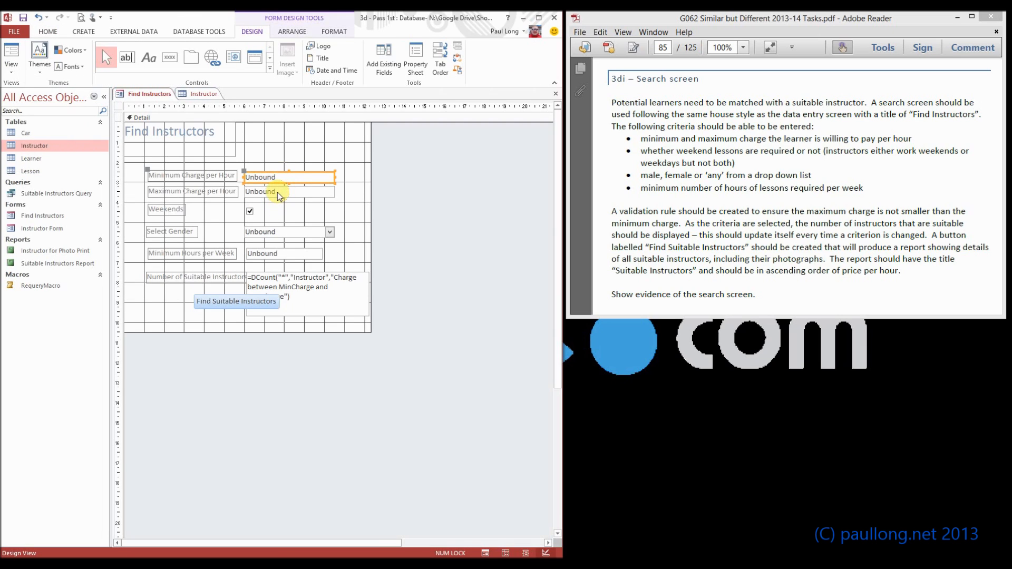
shift+click(279, 193)
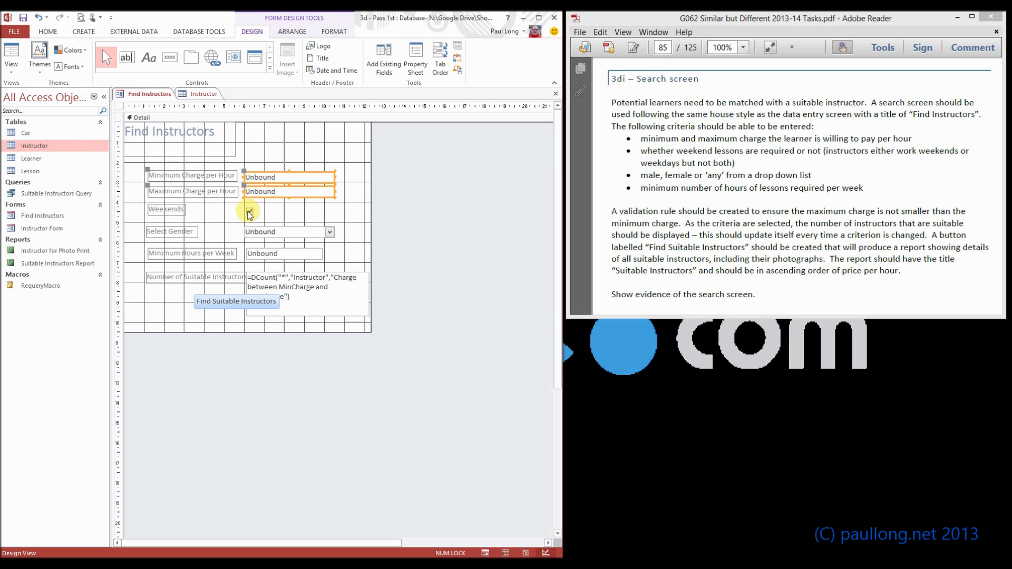
shift+click(251, 211)
shift+click(260, 228)
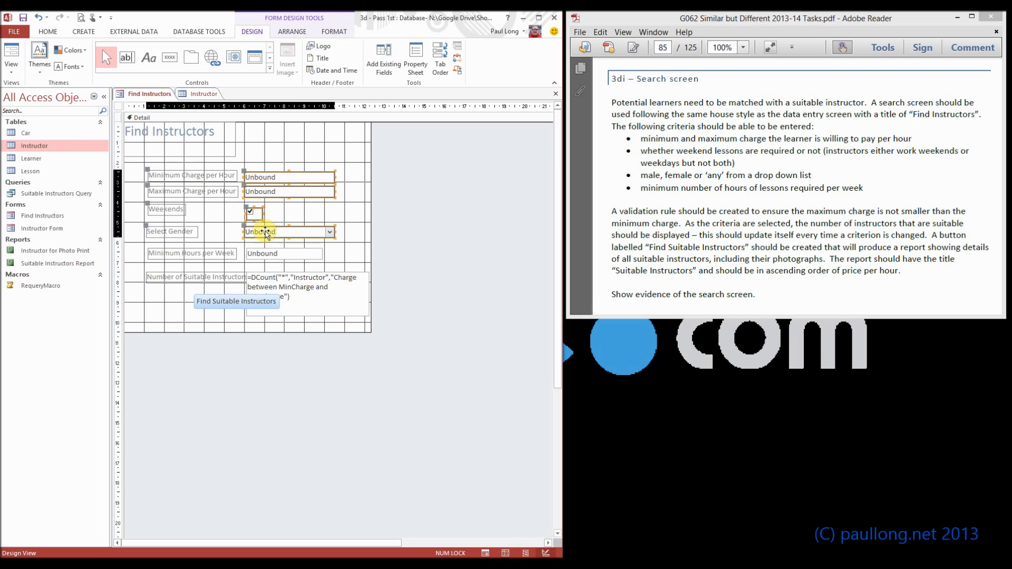
shift+click(265, 256)
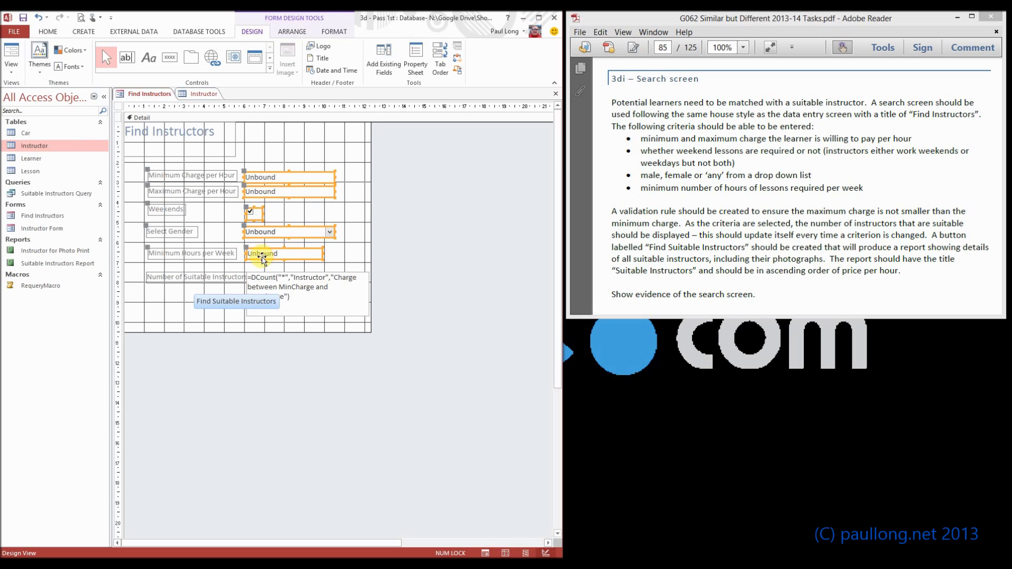
right_click(306, 196)
click(261, 511)
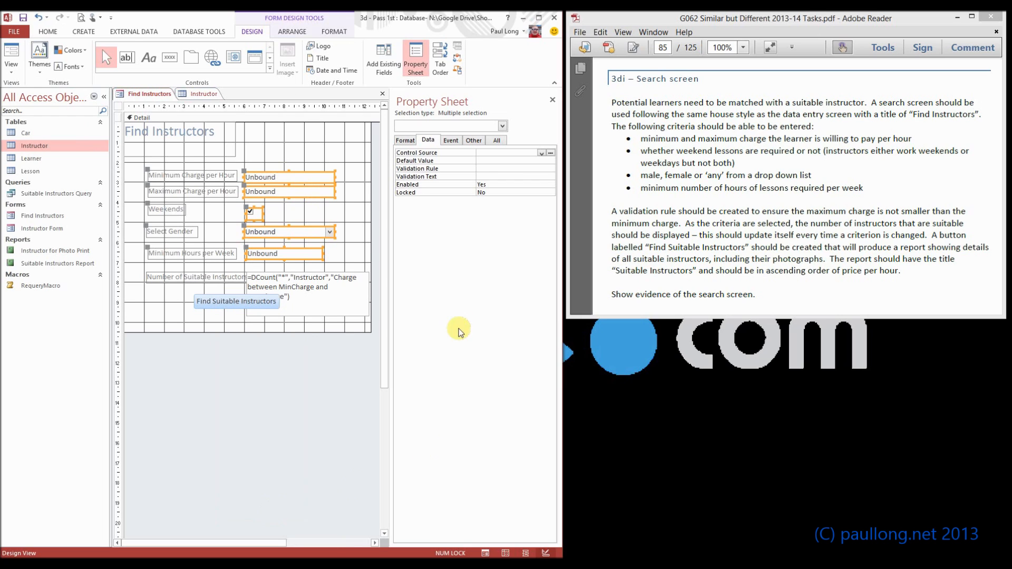
click(452, 141)
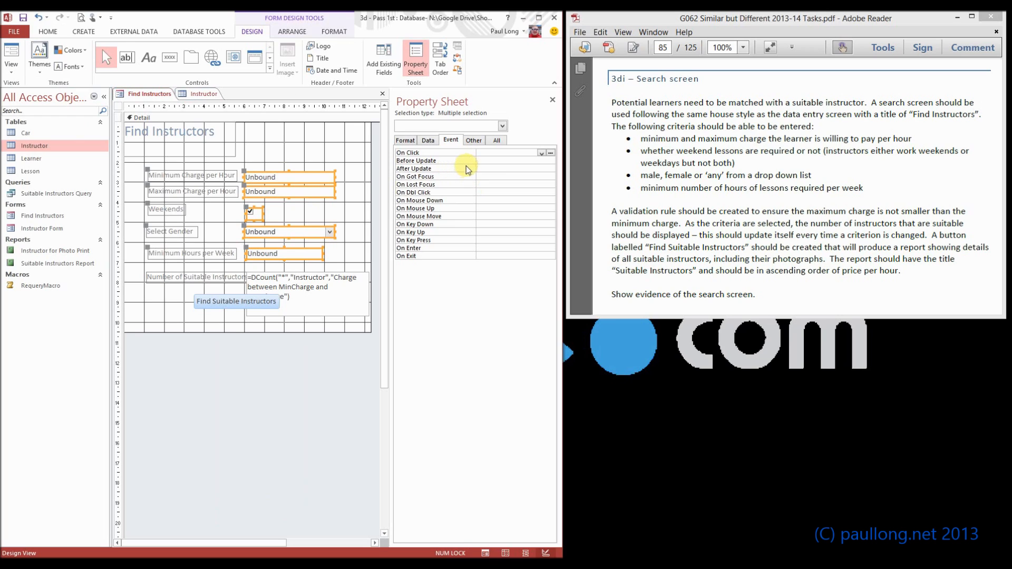
click(482, 168)
click(542, 169)
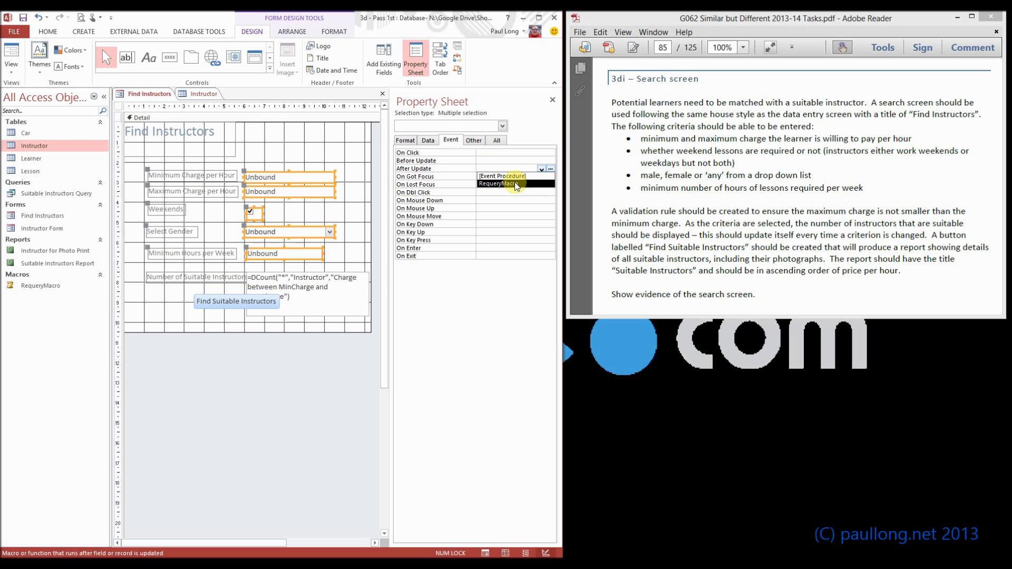
click(515, 184)
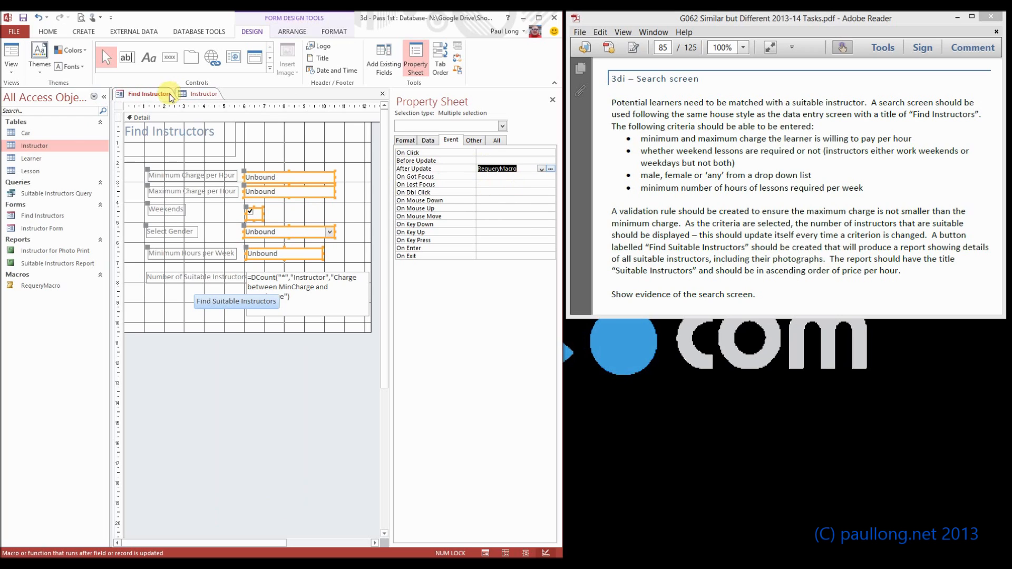
click(552, 100)
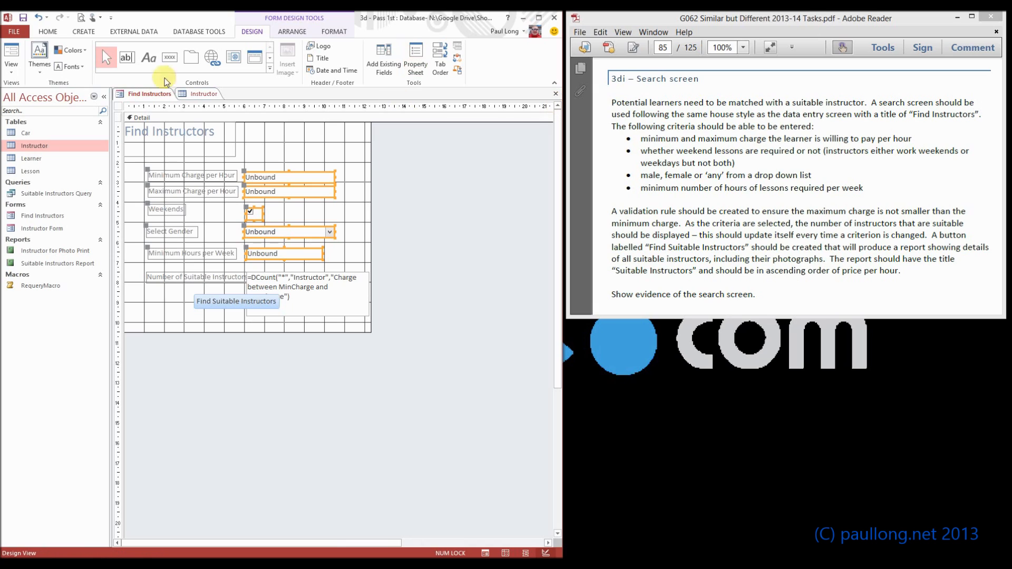
Step: Test the instructor count in Form View by changing the Minimum Charge per Hour to 16 and back to 17
click(11, 53)
click(260, 156)
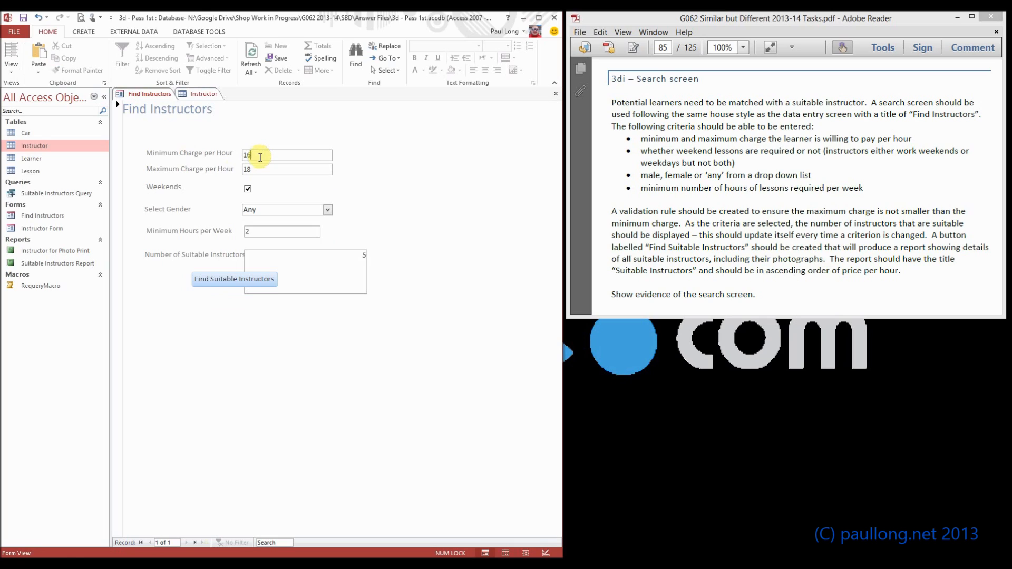
click(294, 169)
click(259, 157)
click(361, 255)
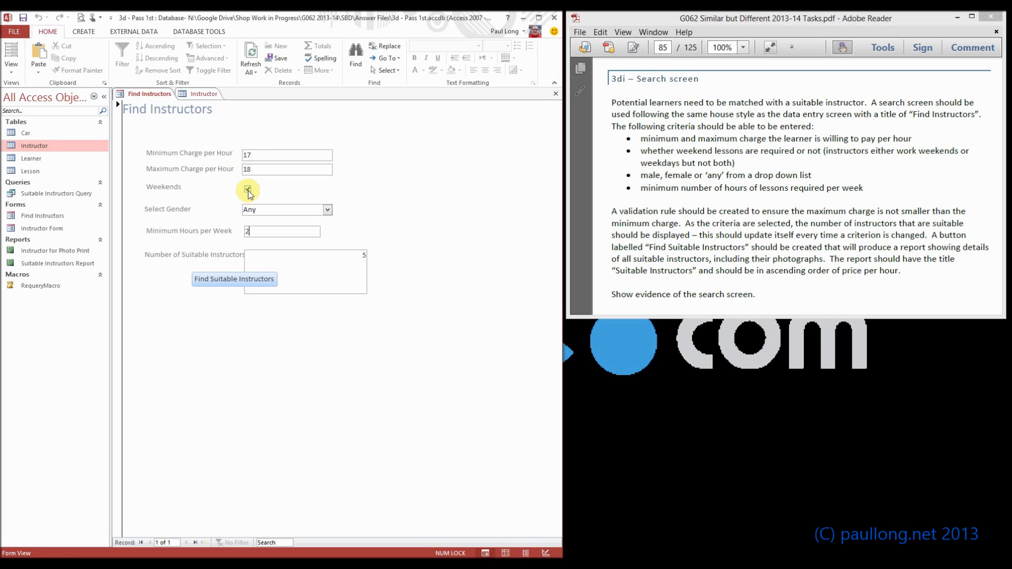
click(248, 232)
Step: In Design View, extend the DCount criteria of the instructor count box with AND after MaxCharge, inside the quotation marks
click(12, 67)
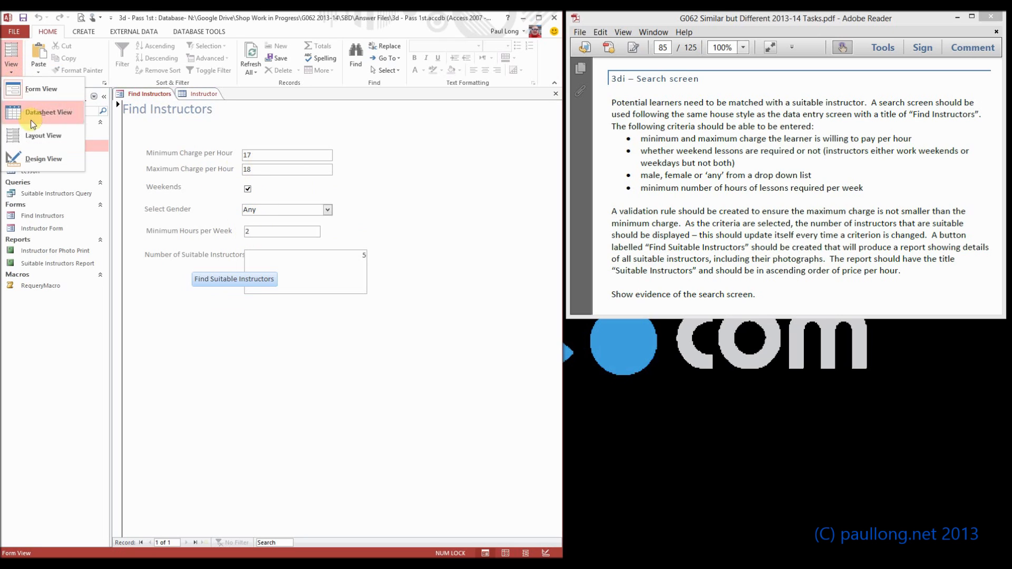
click(47, 161)
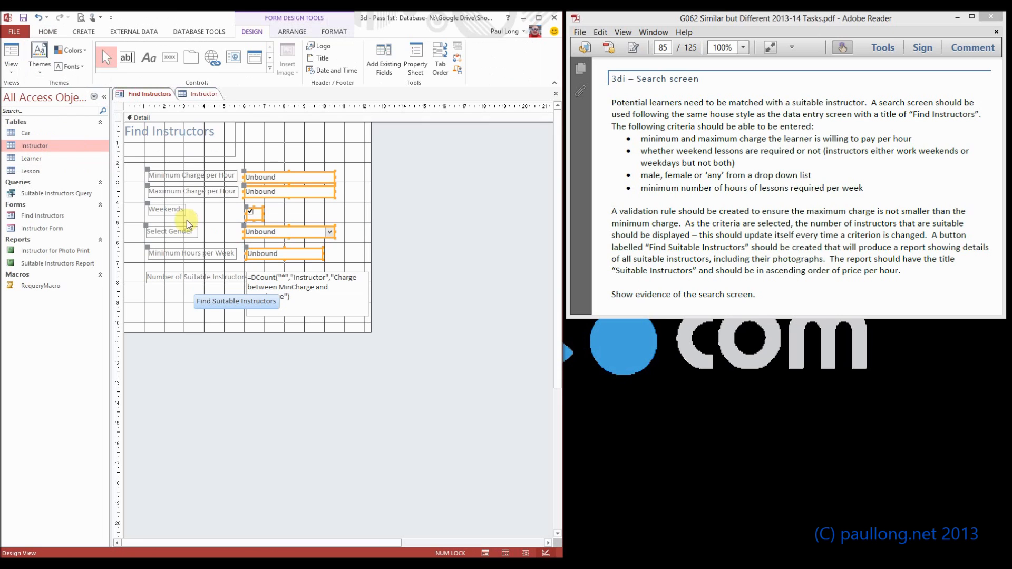
click(286, 295)
click(289, 297)
text("))
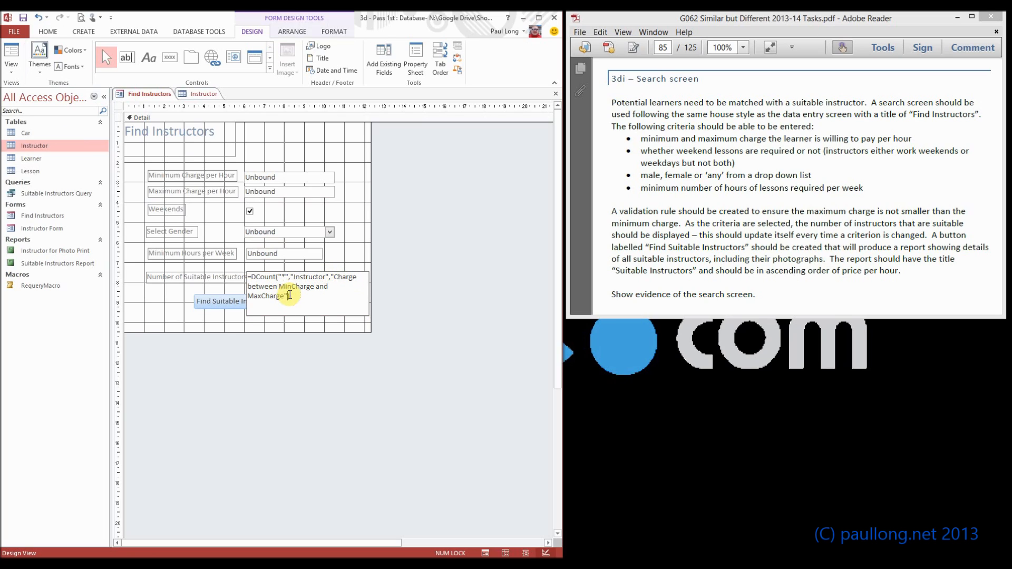
key(Caps_Lock)
text(AND)
key(Caps_Lock)
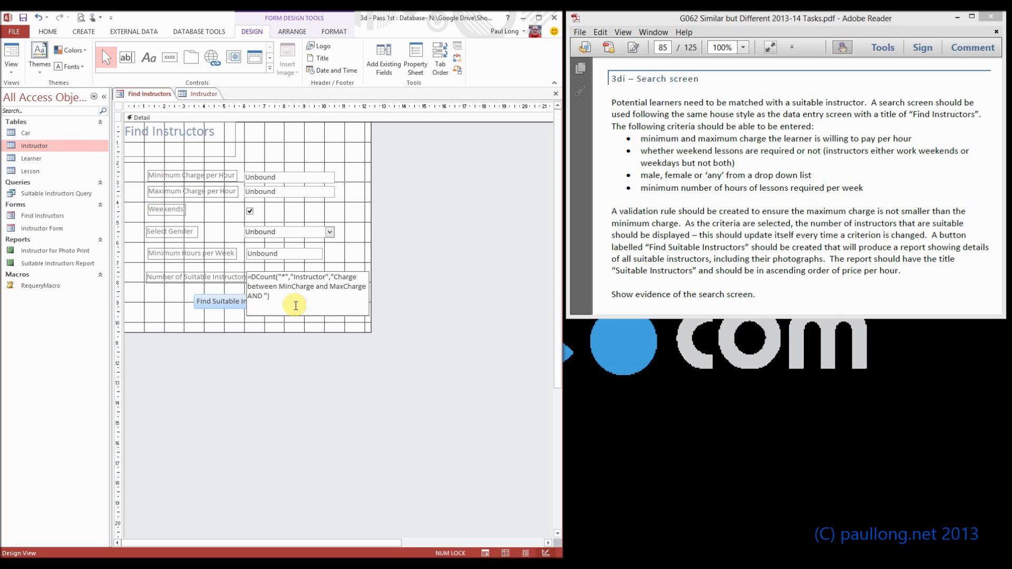
Step: Look up the weekends field name in the Instructor table and complete the new DCount condition with Weekends=WETick
click(204, 94)
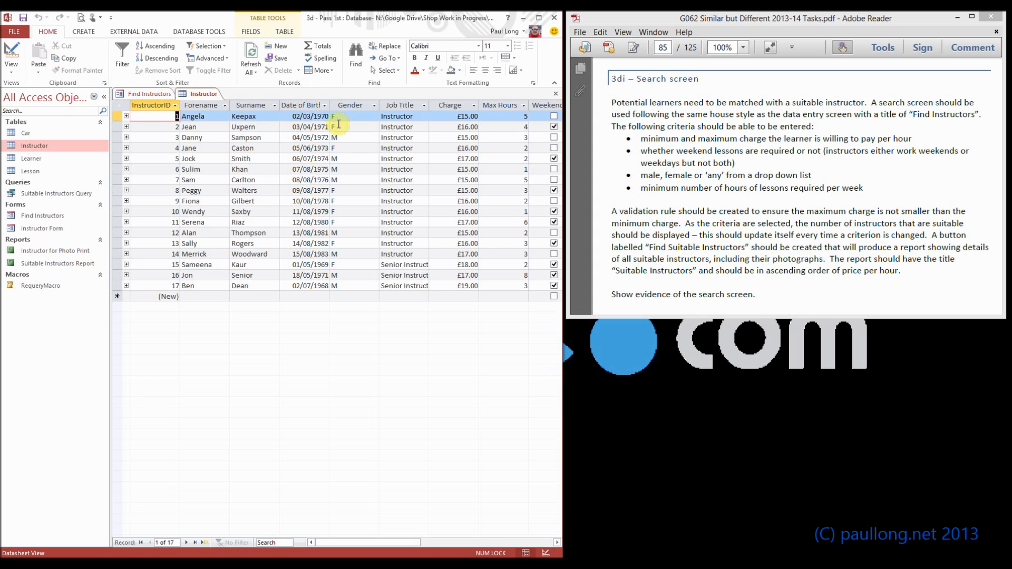
click(522, 137)
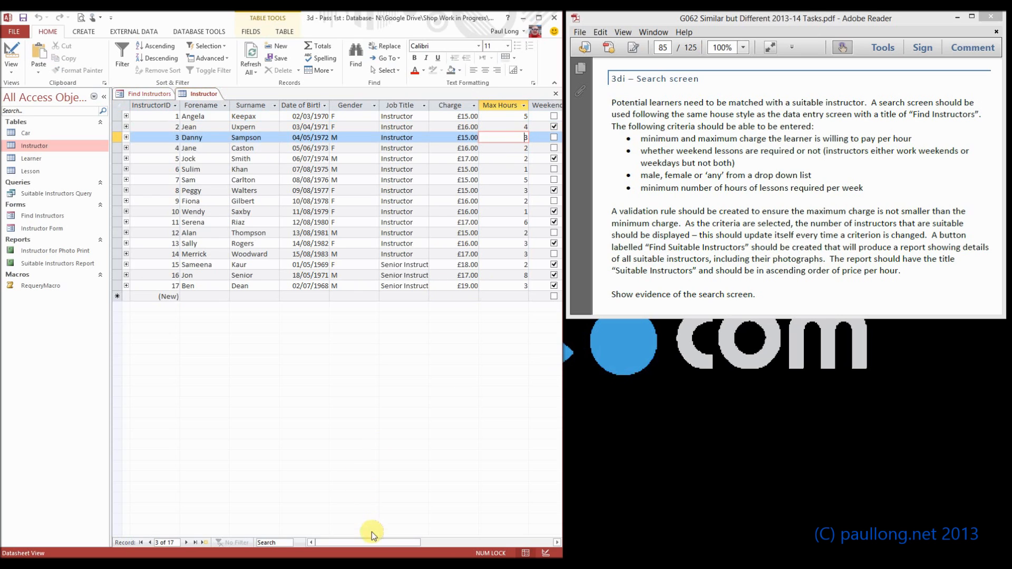
drag(372, 542, 386, 544)
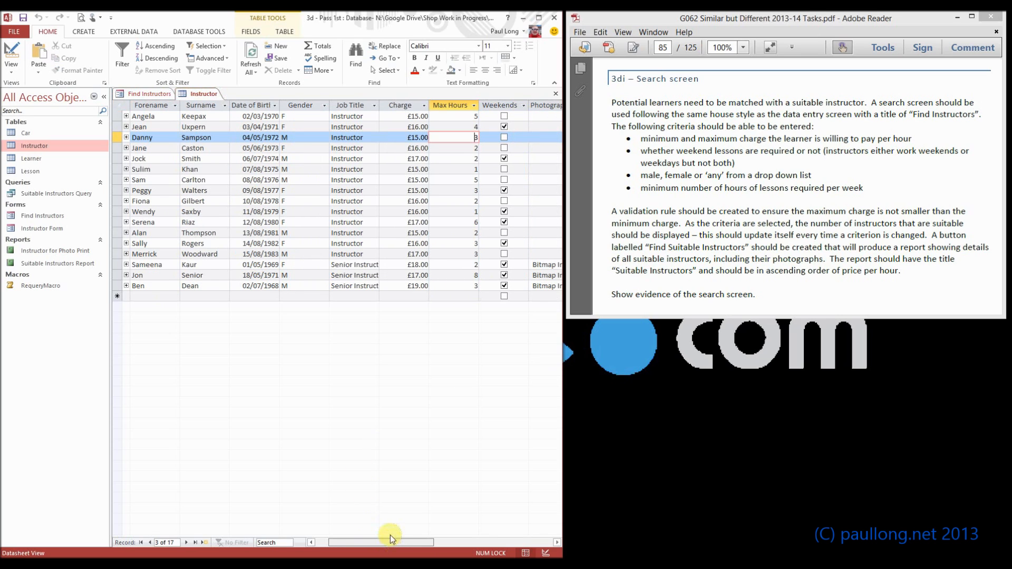
click(163, 94)
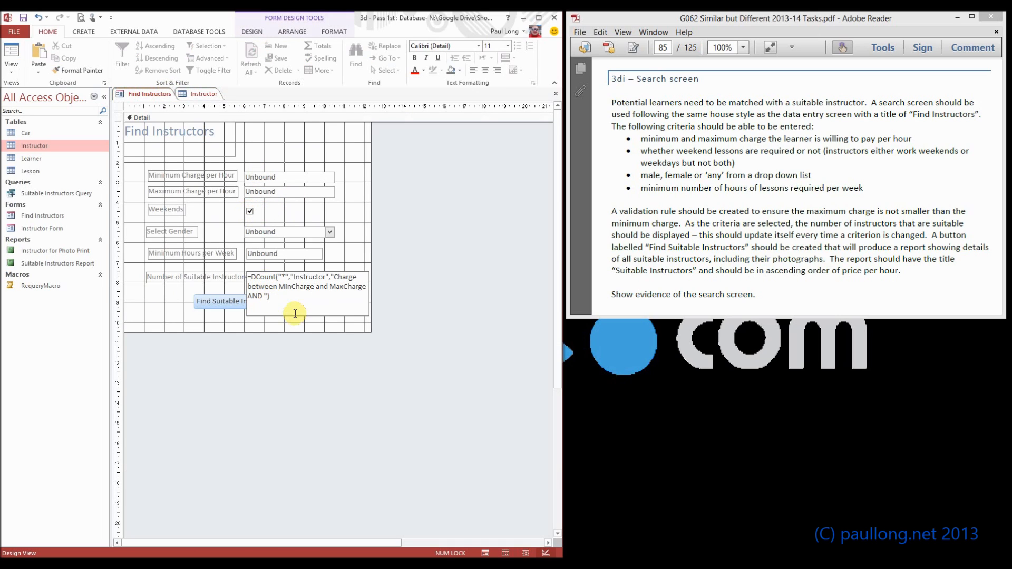
text(Weekends=WETick)
click(294, 327)
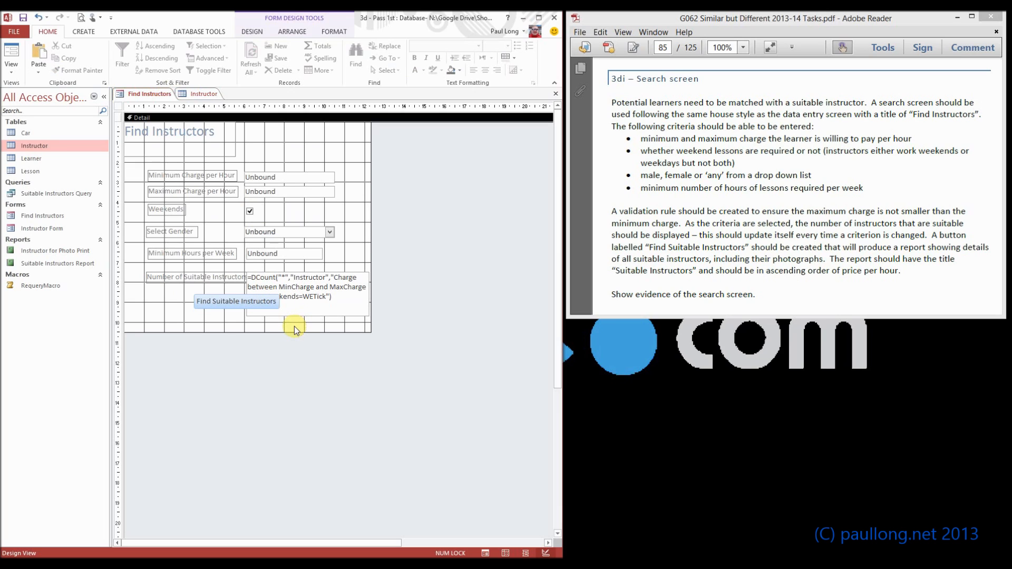
Step: Test the instructor count in Form View by toggling the Weekends check box, leaving it ticked
click(16, 58)
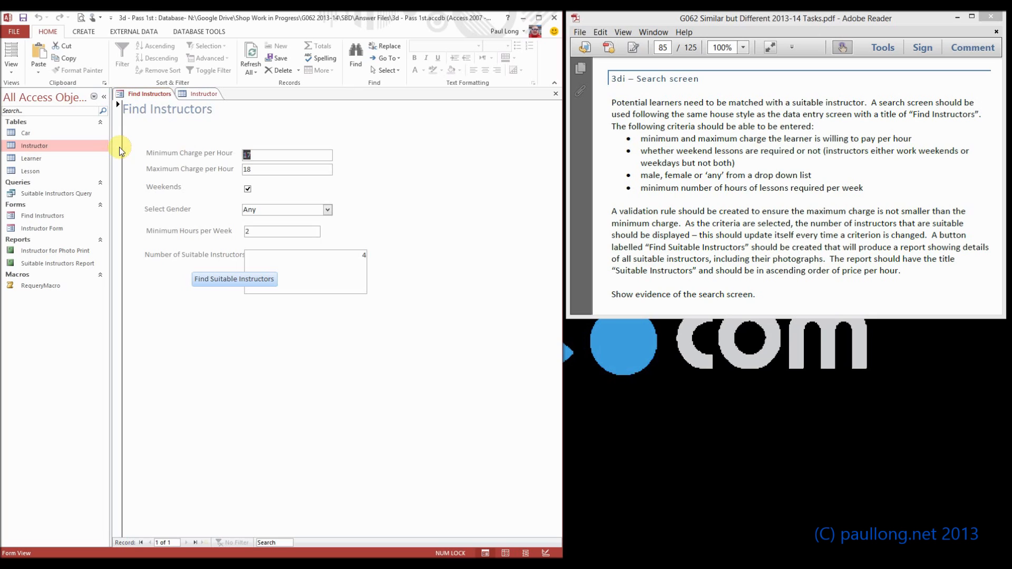
click(246, 188)
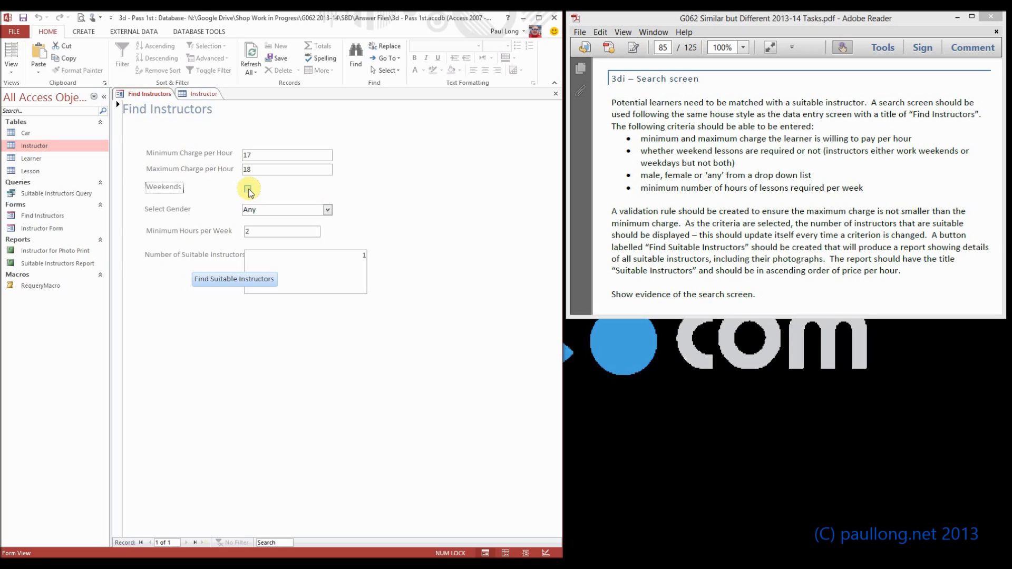
click(248, 189)
click(248, 189)
click(247, 189)
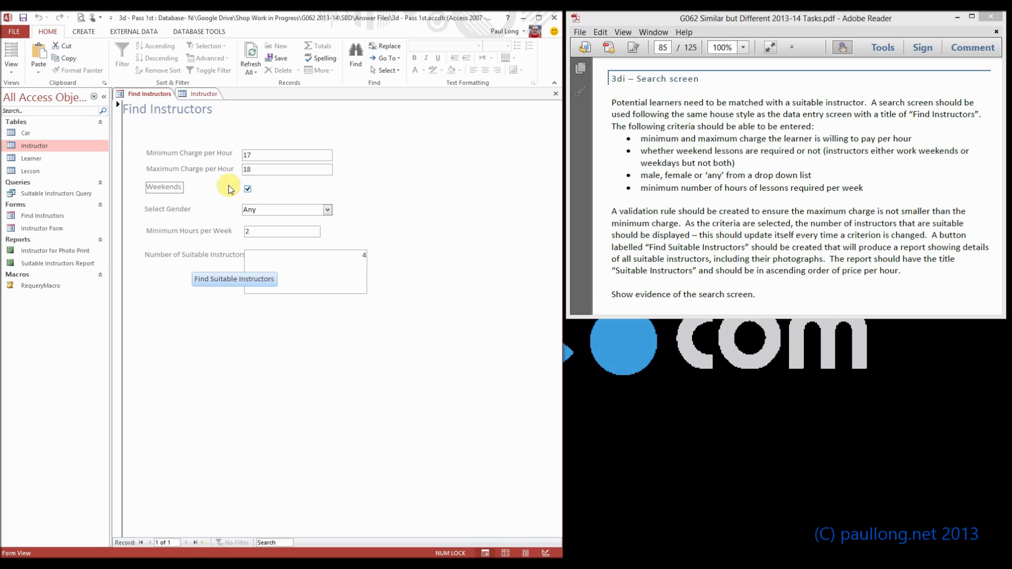
Step: In Design View, add And [Gender] Like [GenderCombo] to the DCount expression after the closing quotation mark following WETick
click(11, 62)
click(40, 158)
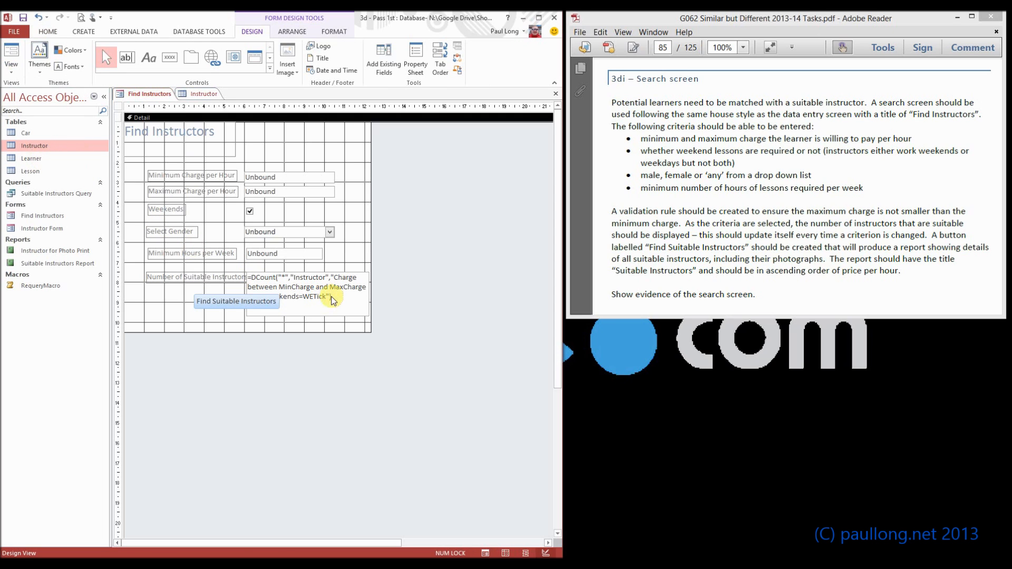
click(328, 297)
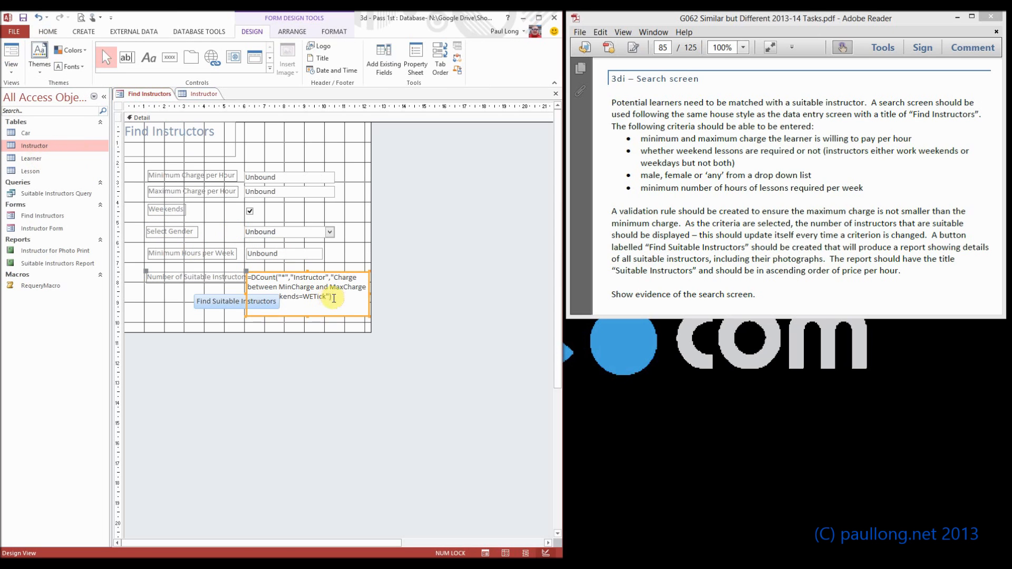
click(328, 296)
text(")
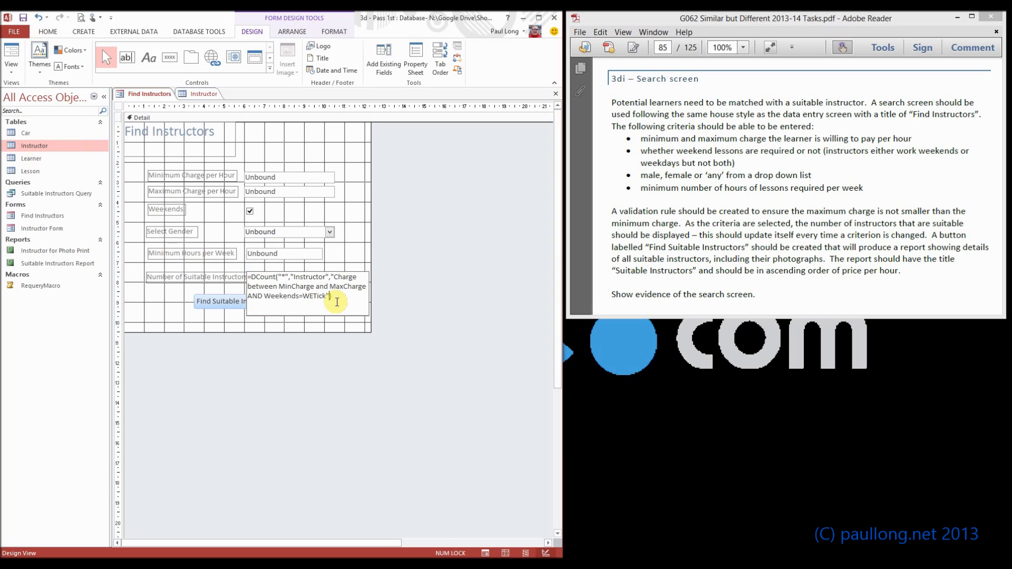
text( AND)
text( Gender LIKE)
text( GenderCom)
Step: Examine the gender combo box's Row Source values and Bound Column setting in its data properties
double_click(327, 237)
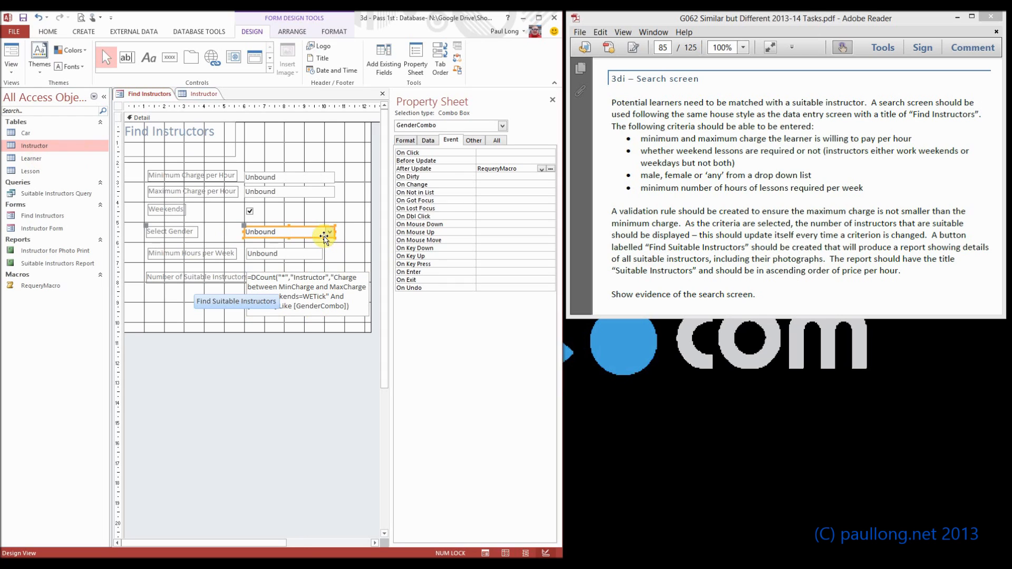
click(428, 140)
drag(539, 161, 555, 162)
click(546, 162)
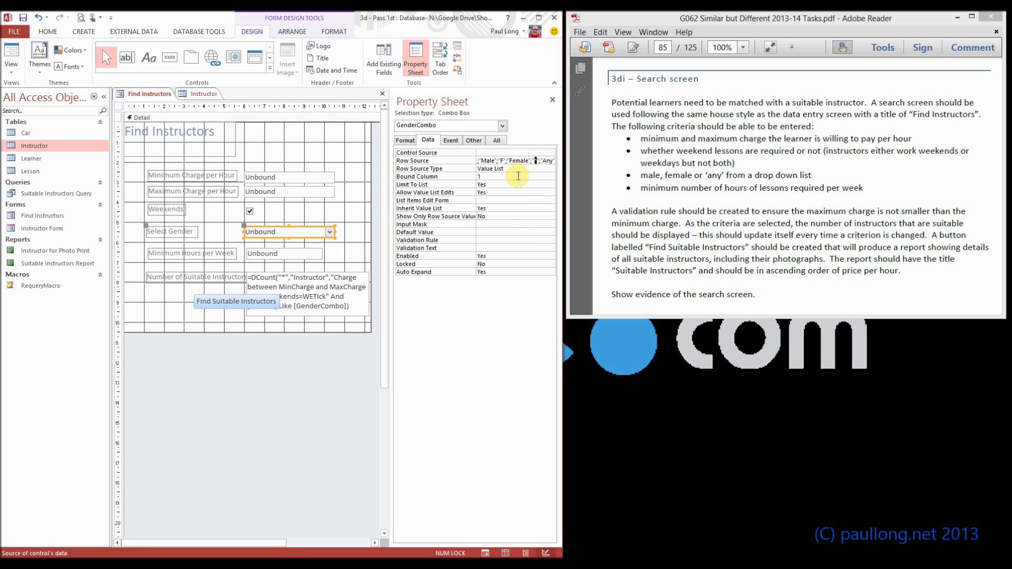
click(485, 177)
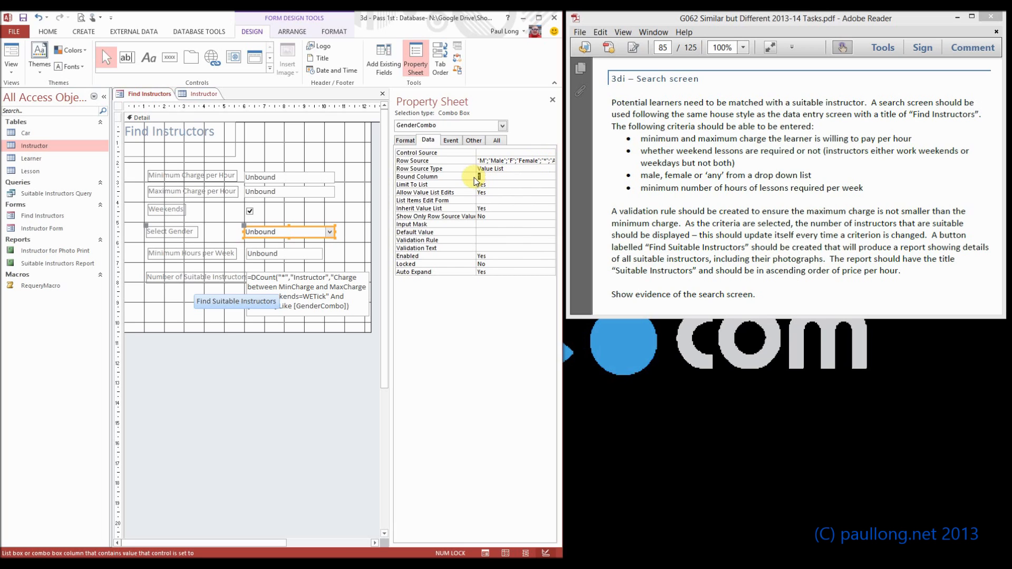
double_click(484, 178)
click(553, 99)
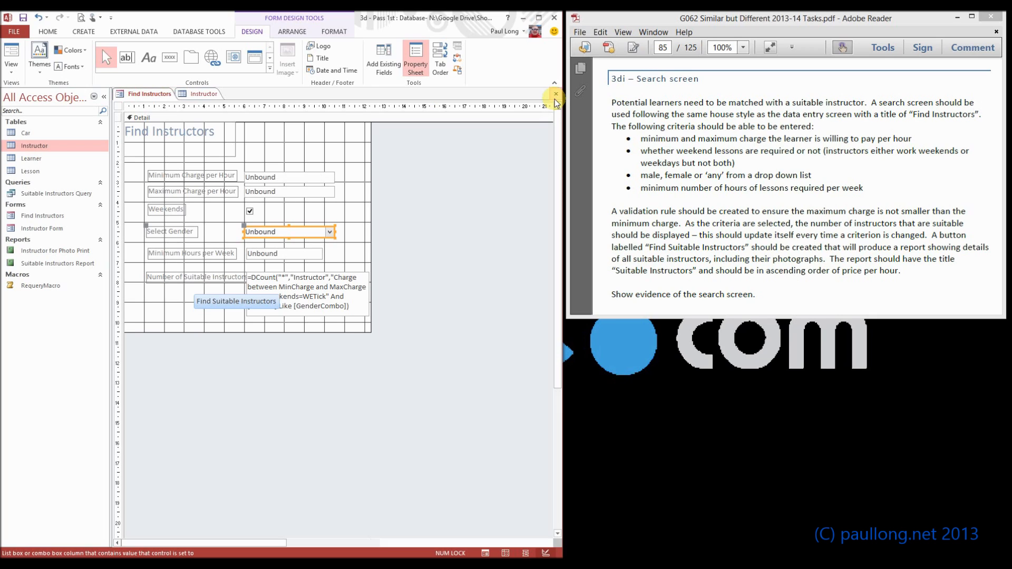
Step: Check the instructor count in Form View, and review the gender combo box's name in its properties in Design View
click(12, 53)
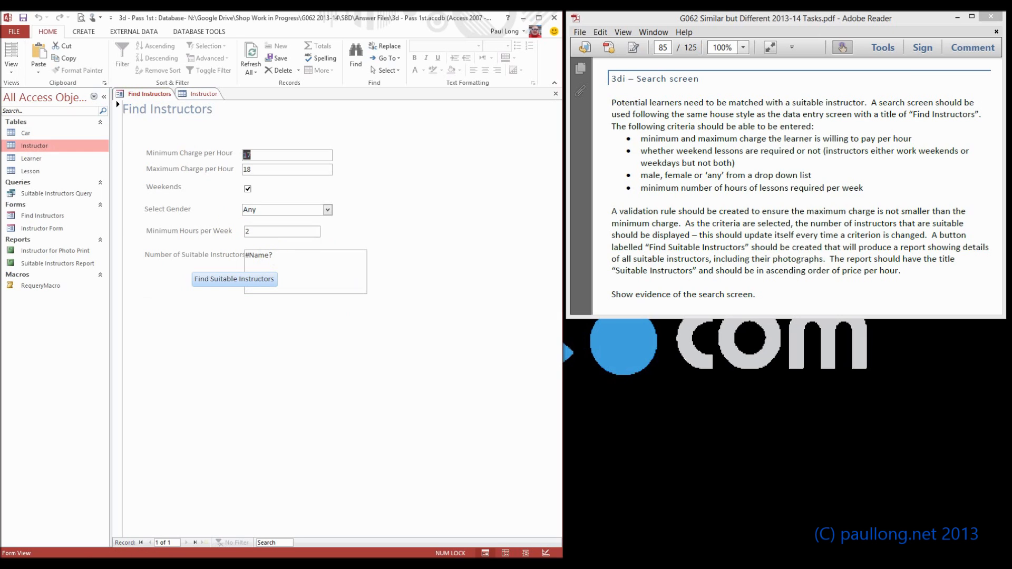
click(11, 68)
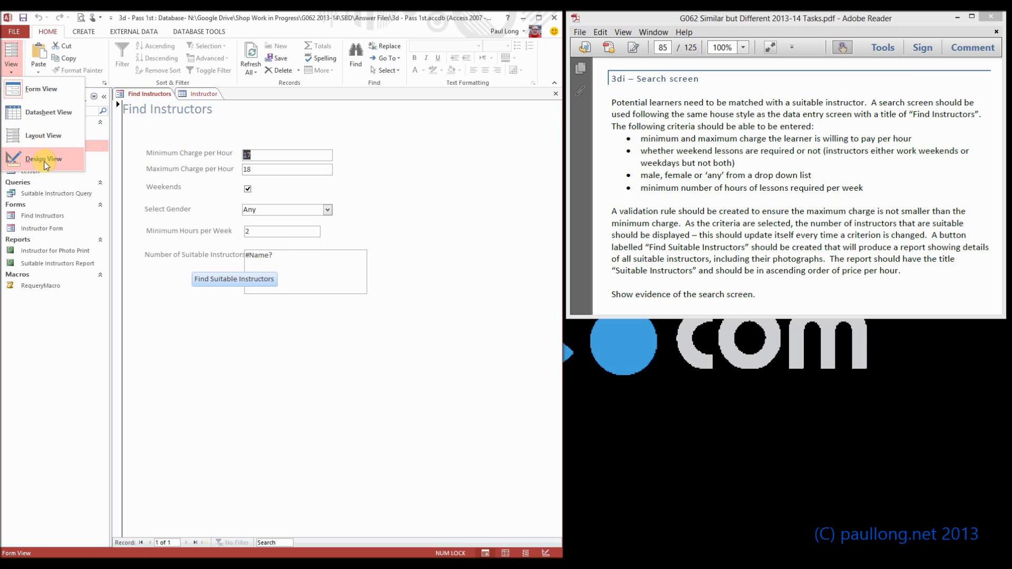
click(45, 164)
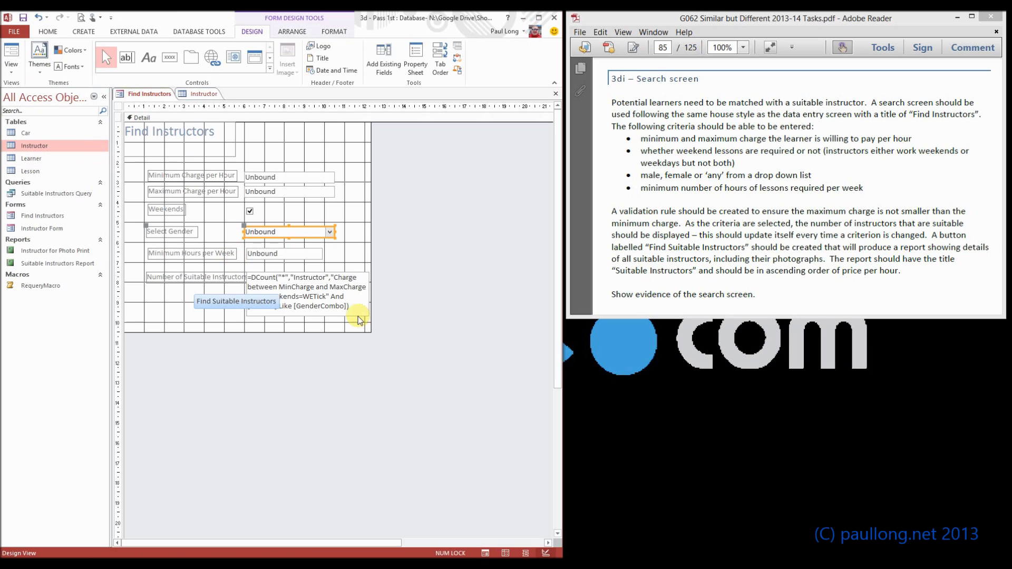
click(326, 305)
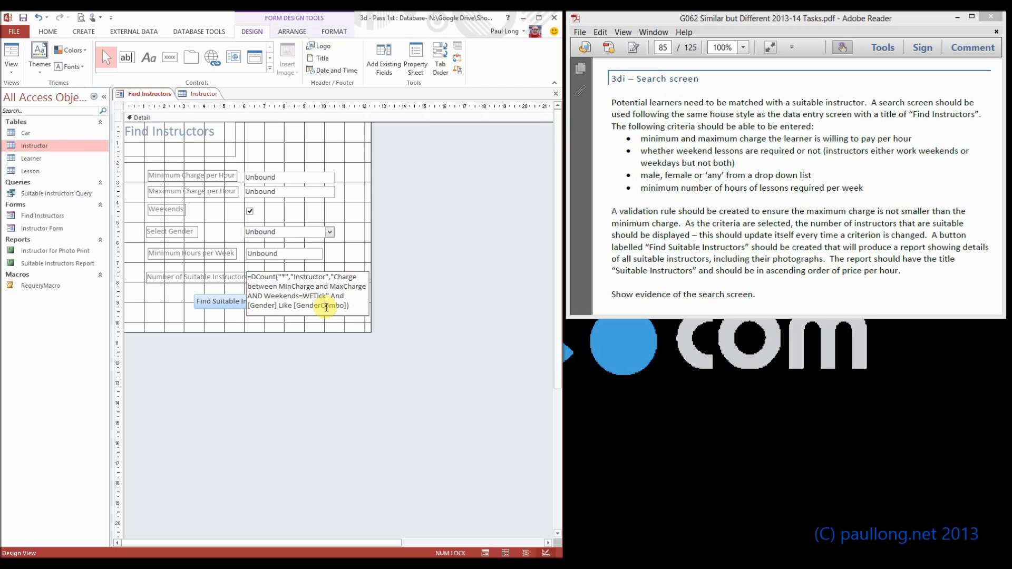
double_click(284, 235)
click(496, 141)
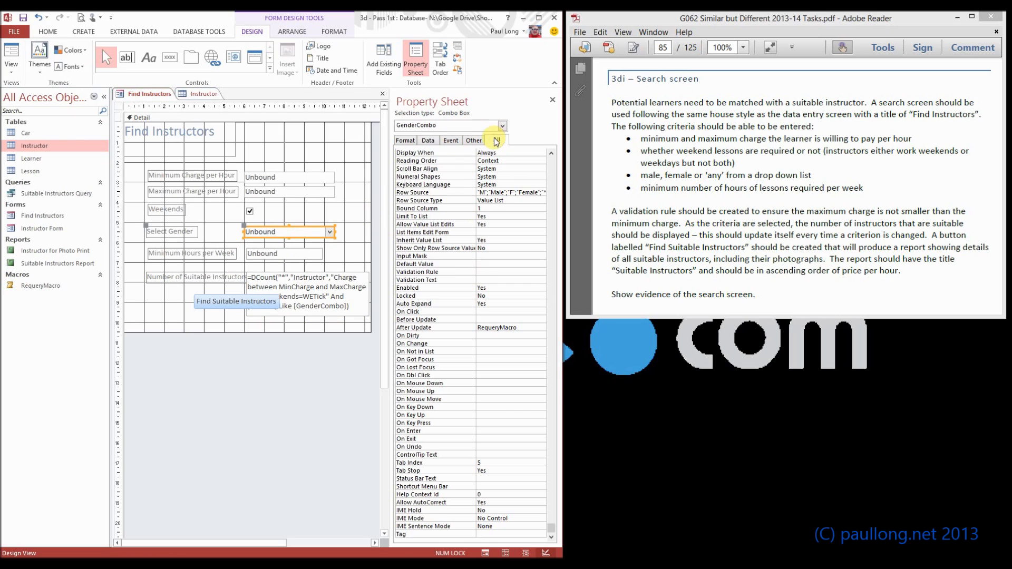
click(552, 166)
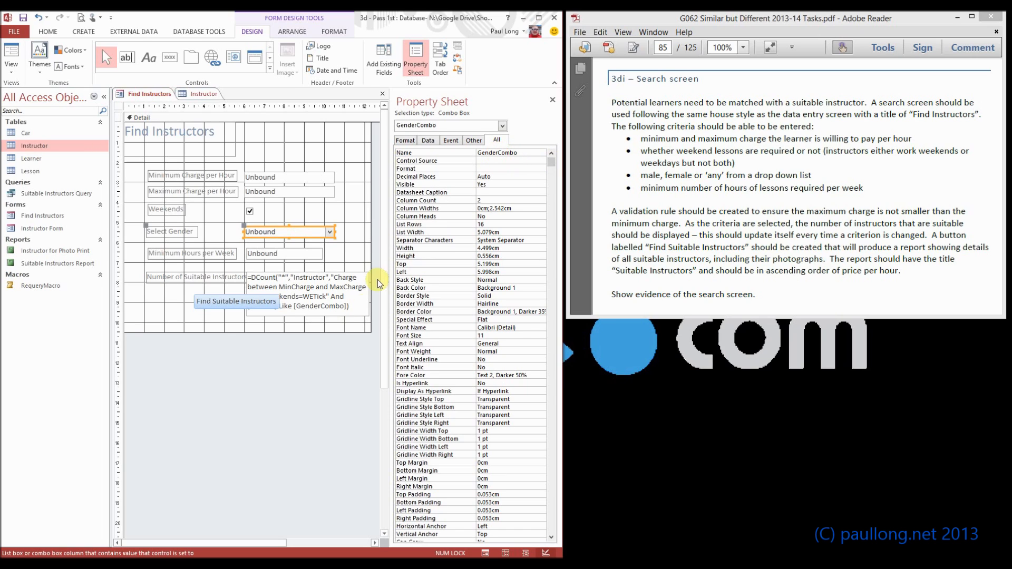
Step: Move the closing quotation mark of the DCount criteria from after WETick to after [GenderCombo]
click(327, 297)
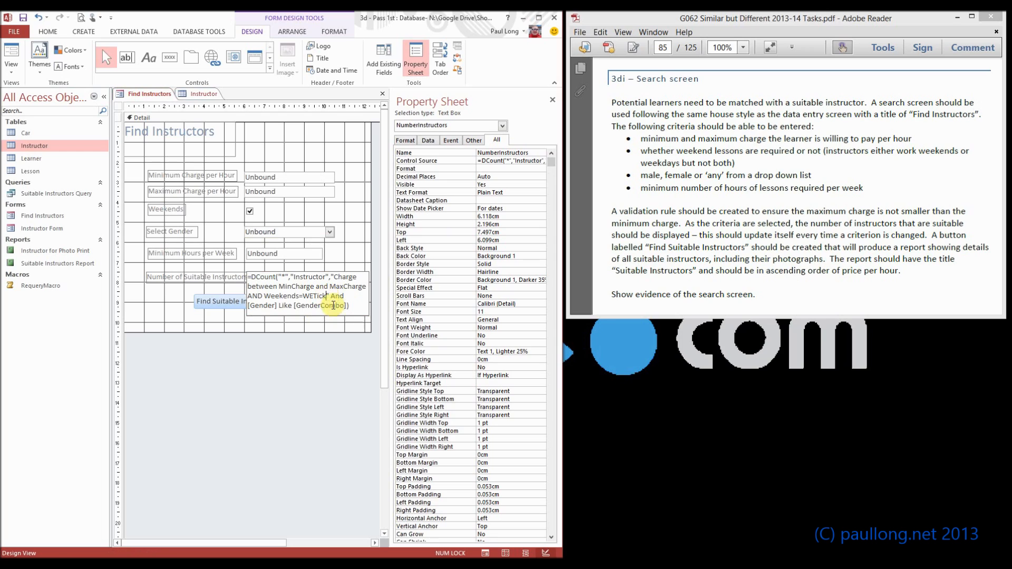
key(Delete)
key(Down)
key(Escape)
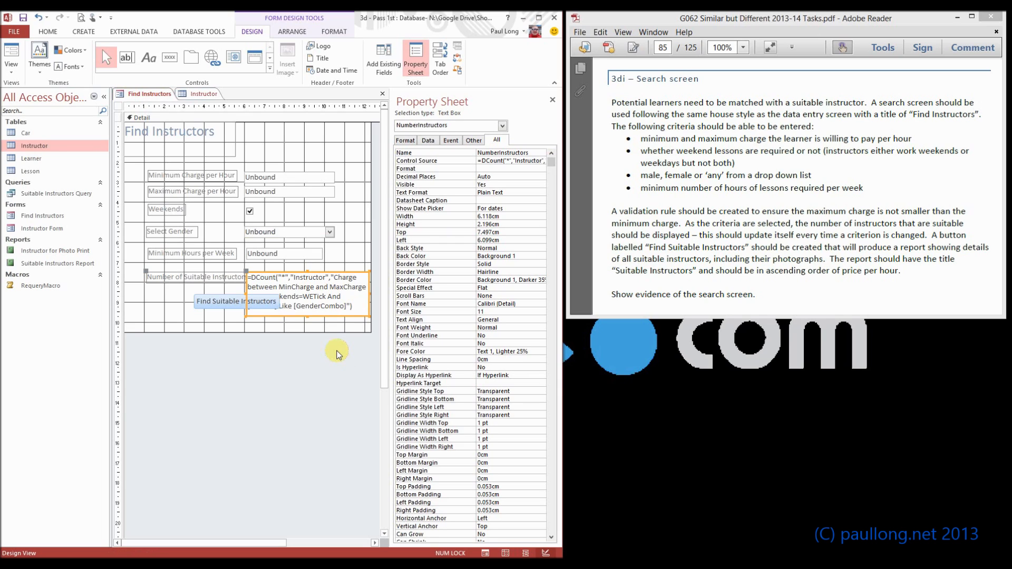
Step: Test the instructor count in Form View by selecting Male as the gender
click(16, 59)
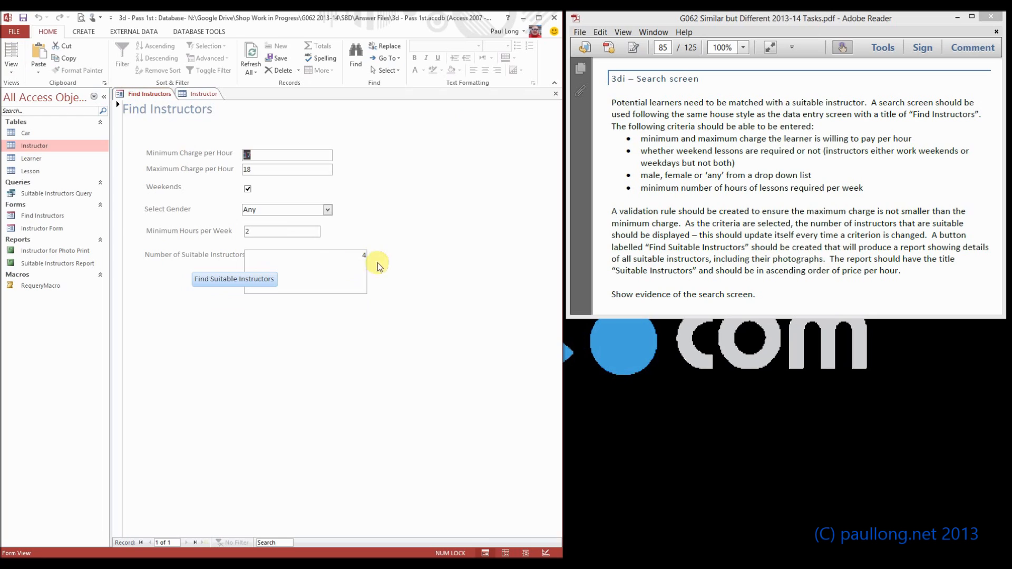
click(328, 210)
click(313, 221)
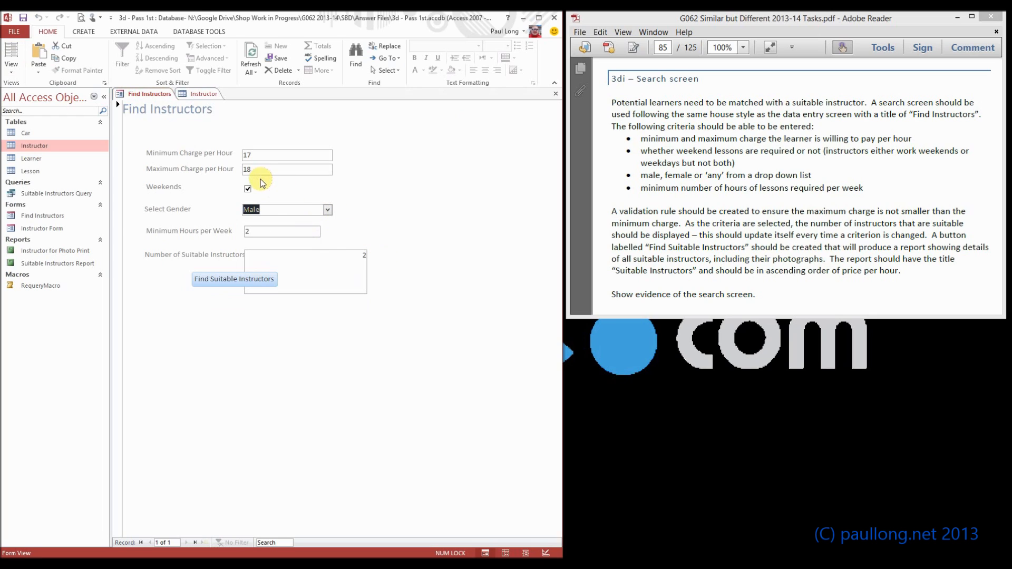
Step: Extend the DCount criteria in Design View with AND [Max Hours]>=[MinHours], checking the minimum hours text box's name
click(11, 66)
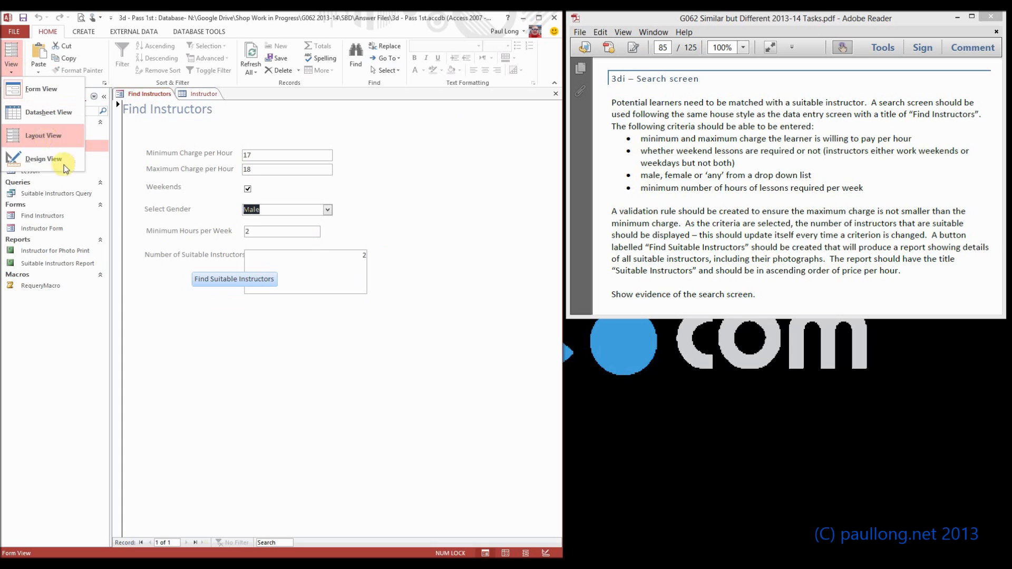
click(63, 166)
click(300, 298)
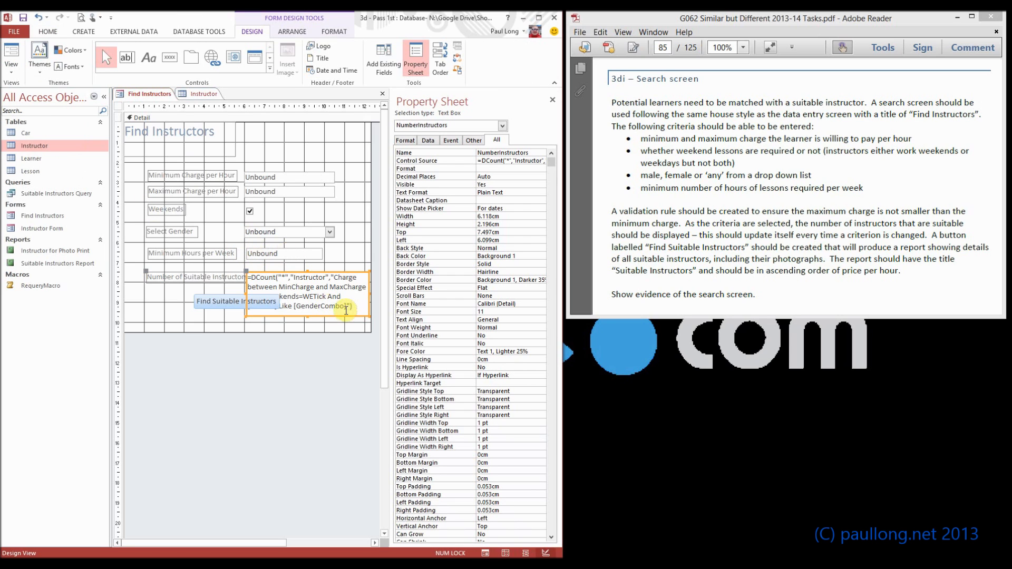
click(351, 308)
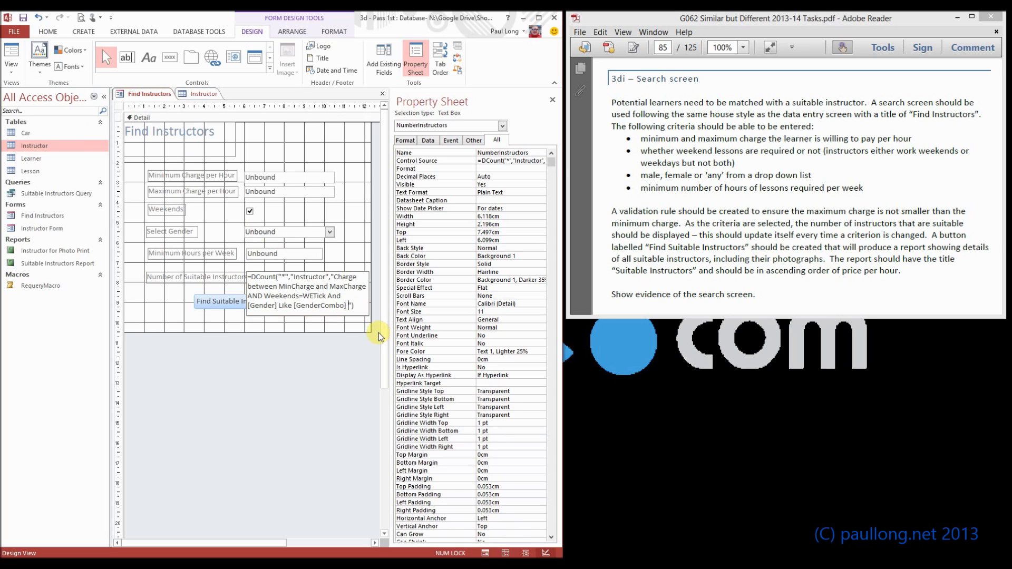
text(AND)
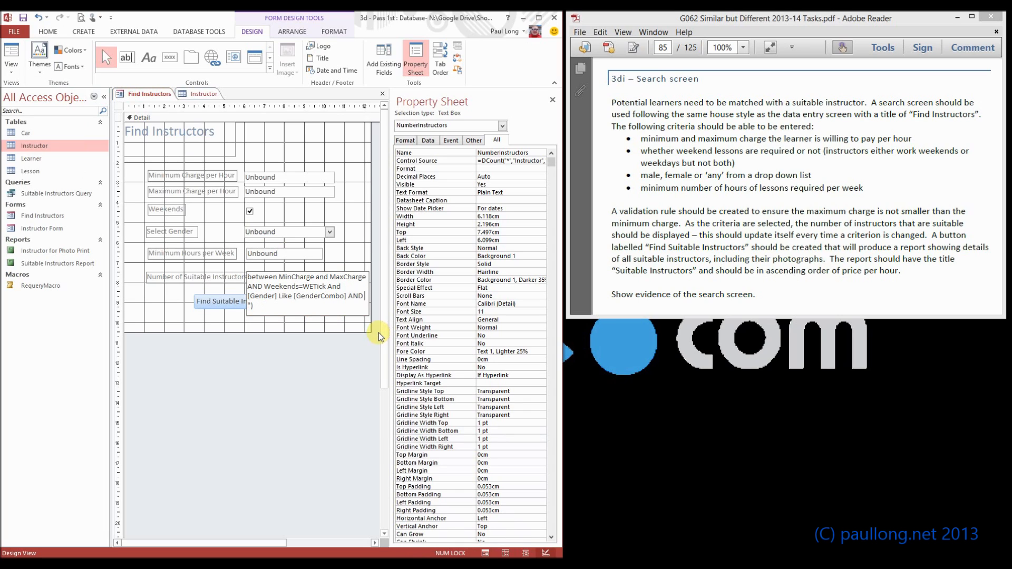
click(216, 94)
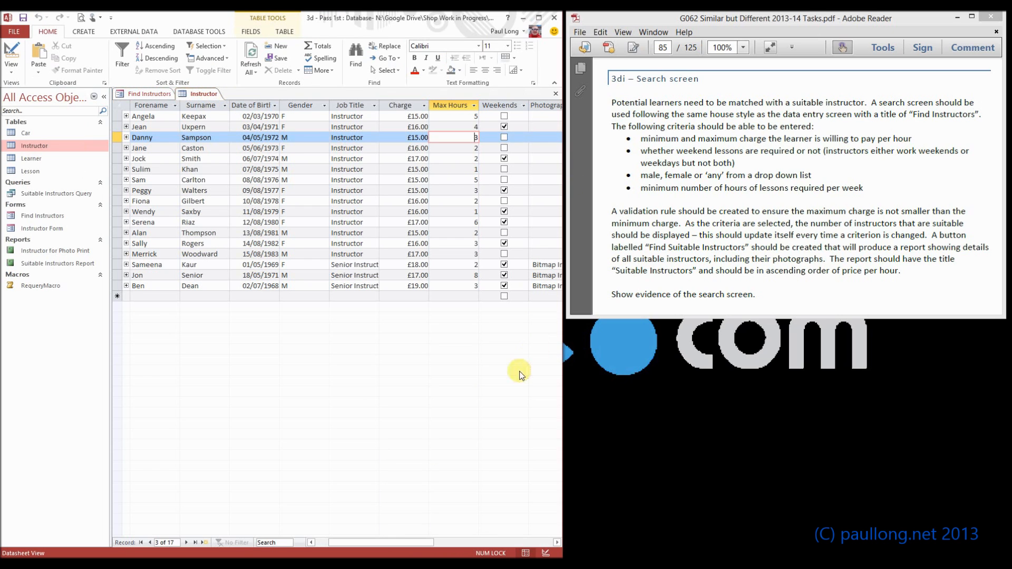
click(149, 94)
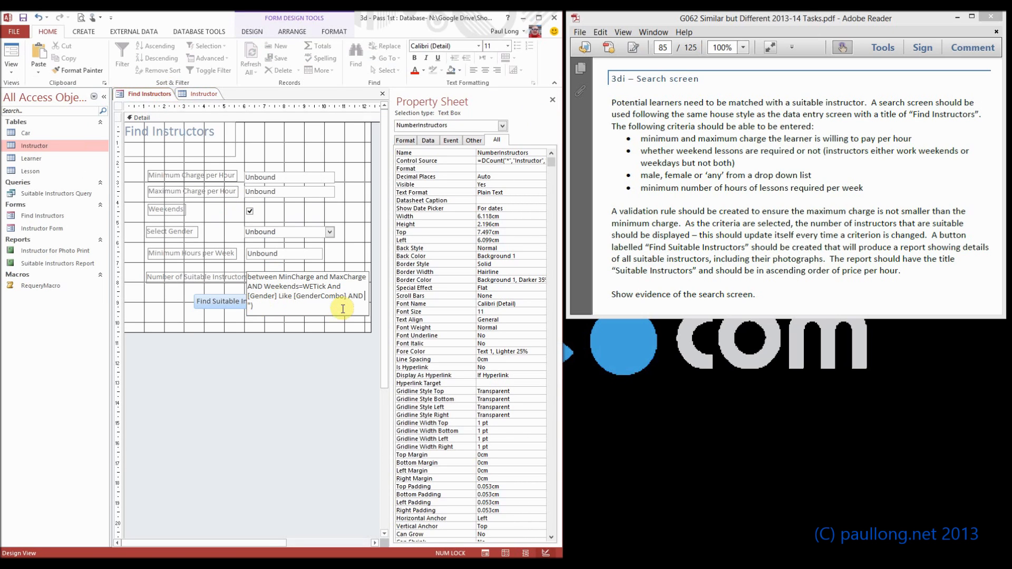
text(Max Hours]>=)
text([MinHours)
click(271, 259)
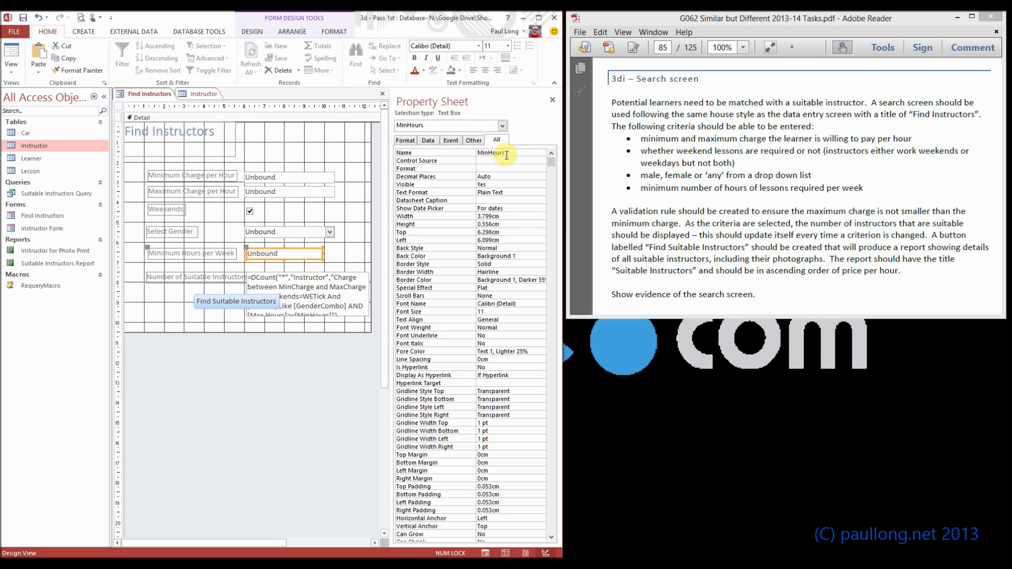
click(315, 326)
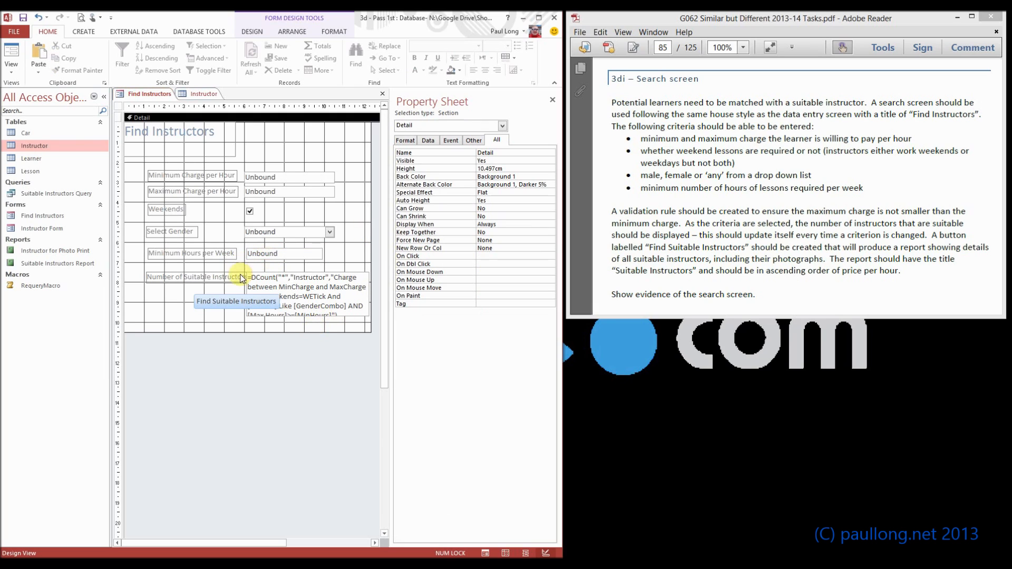
Step: Test the instructor count in Form View with minimum hours per week of 4 and of 1
click(11, 56)
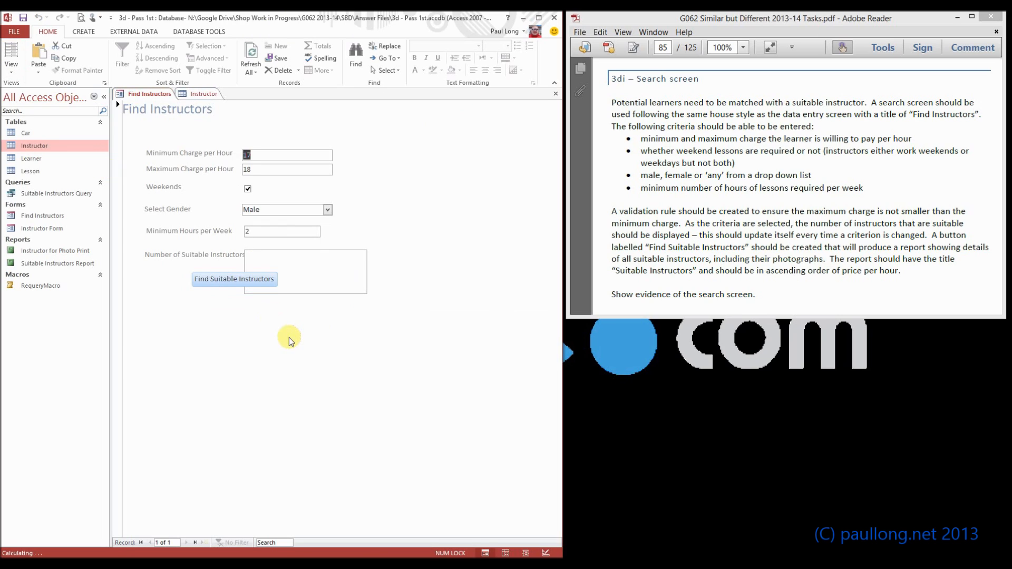
click(295, 231)
text(4)
key(Tab)
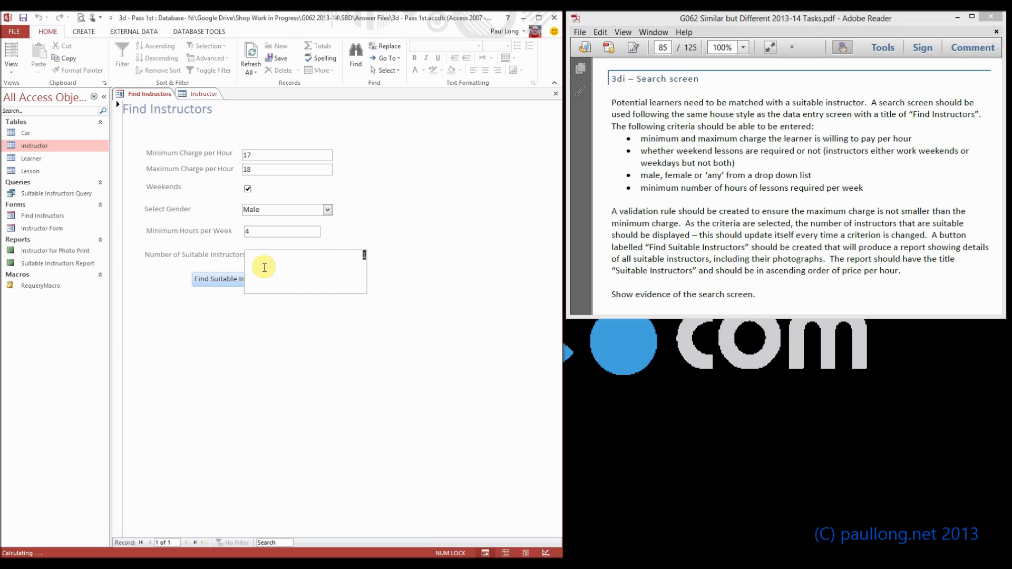
click(219, 228)
text(1)
key(Tab)
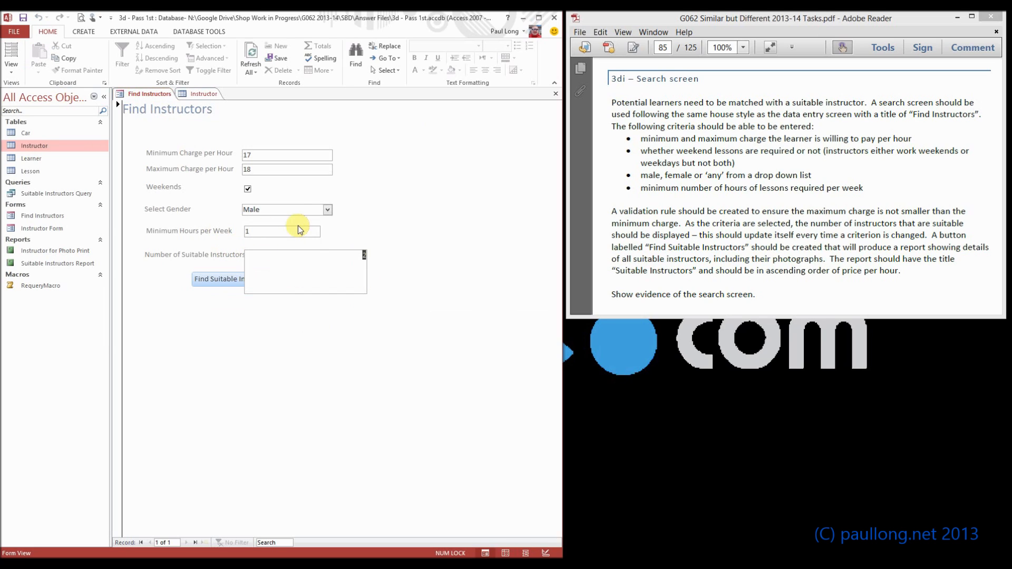
Step: Test the instructor count with gender Female, a minimum charge of 14 and minimum hours of 3
click(328, 209)
click(286, 231)
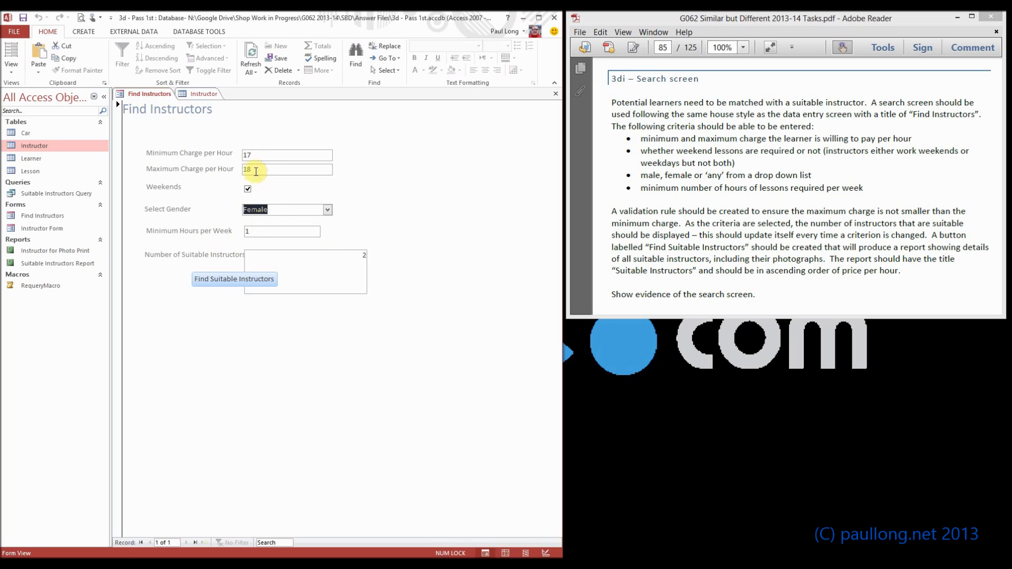
drag(254, 156, 247, 154)
text(4)
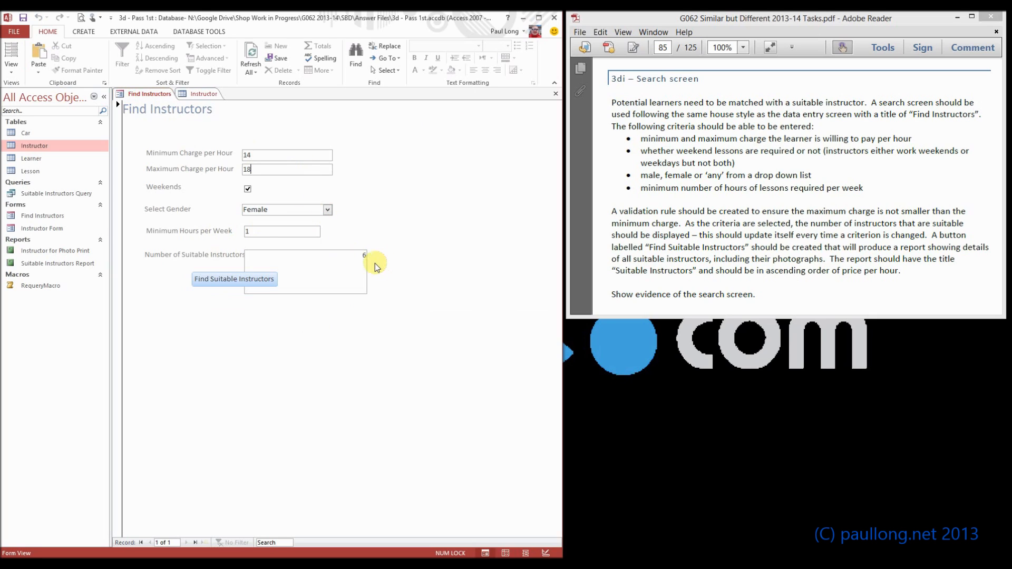
click(237, 232)
text(3)
click(342, 265)
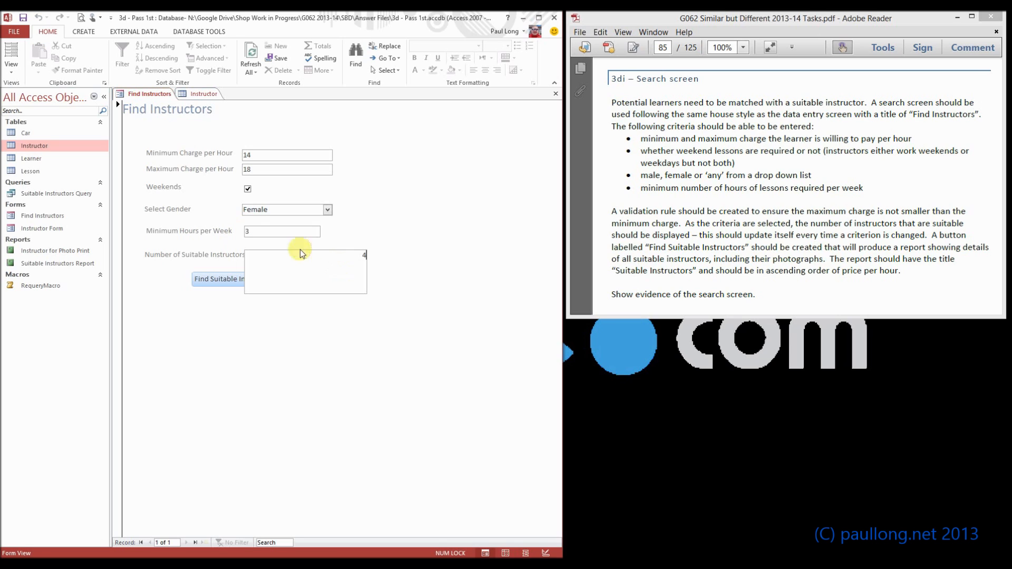
Step: Enlarge the instructor count text box to about 2.7 cm high in Design View and review its full DCount expression
click(14, 74)
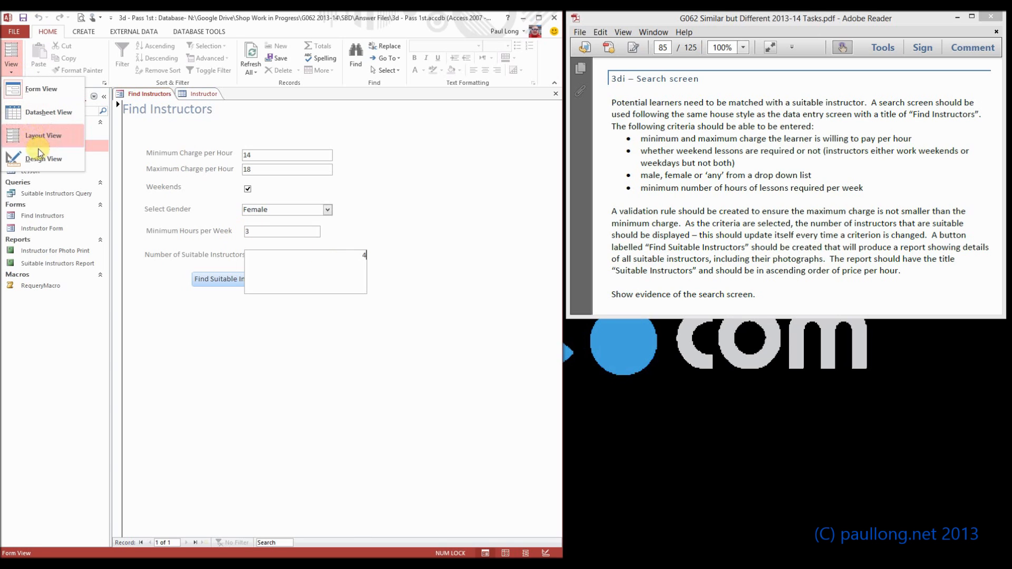
click(40, 158)
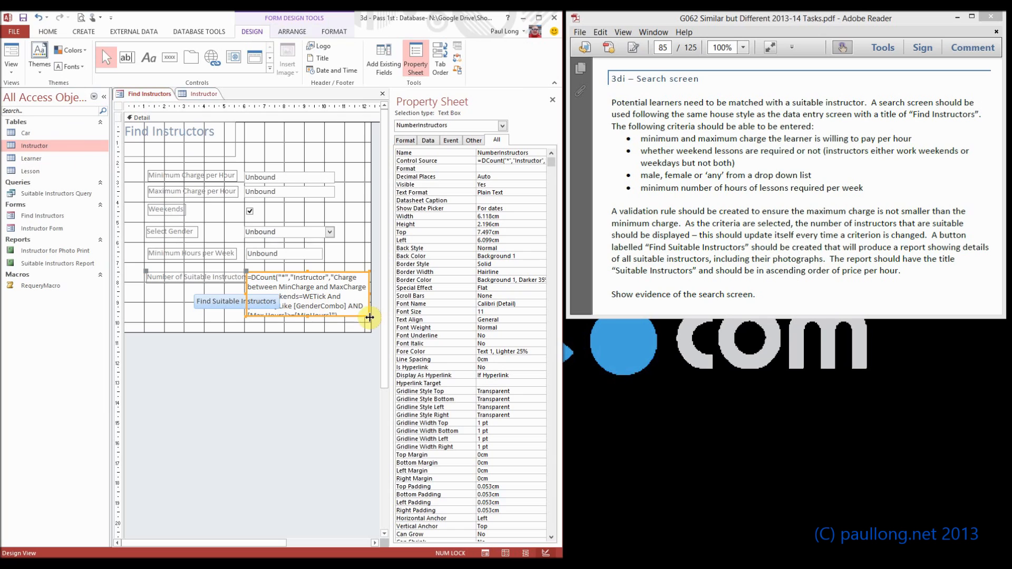
drag(369, 317, 370, 327)
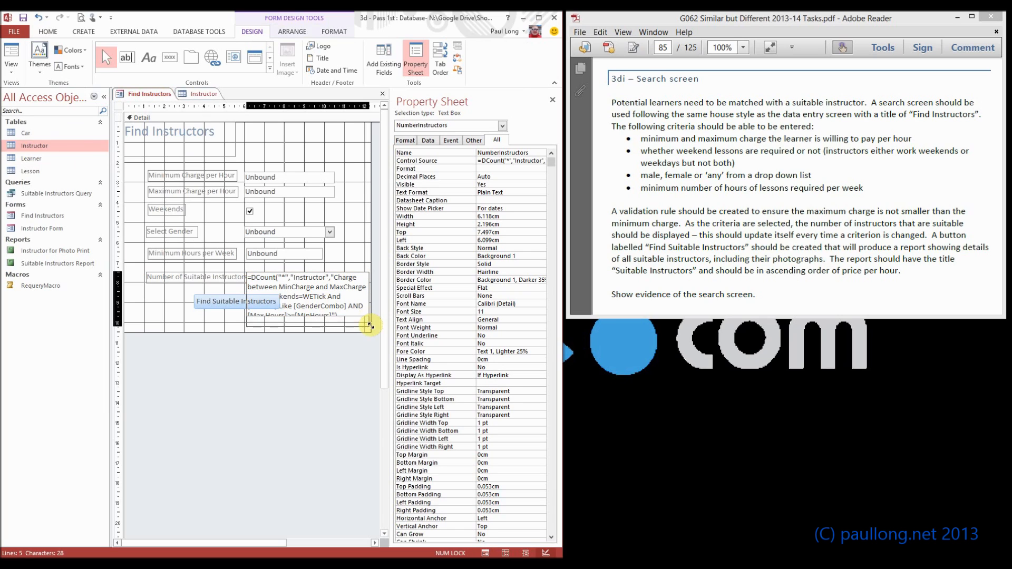
click(286, 274)
drag(299, 296, 296, 305)
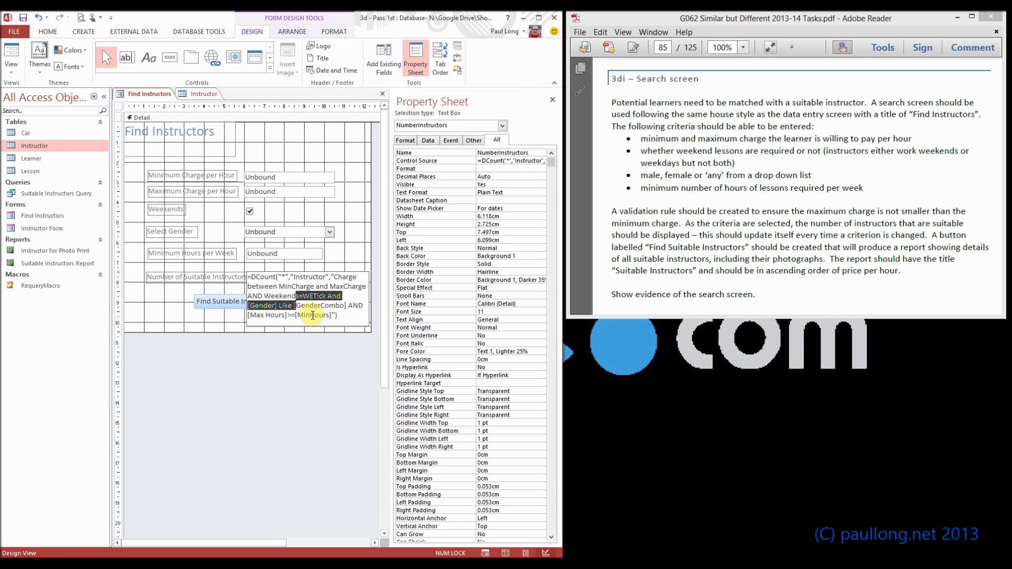
click(347, 315)
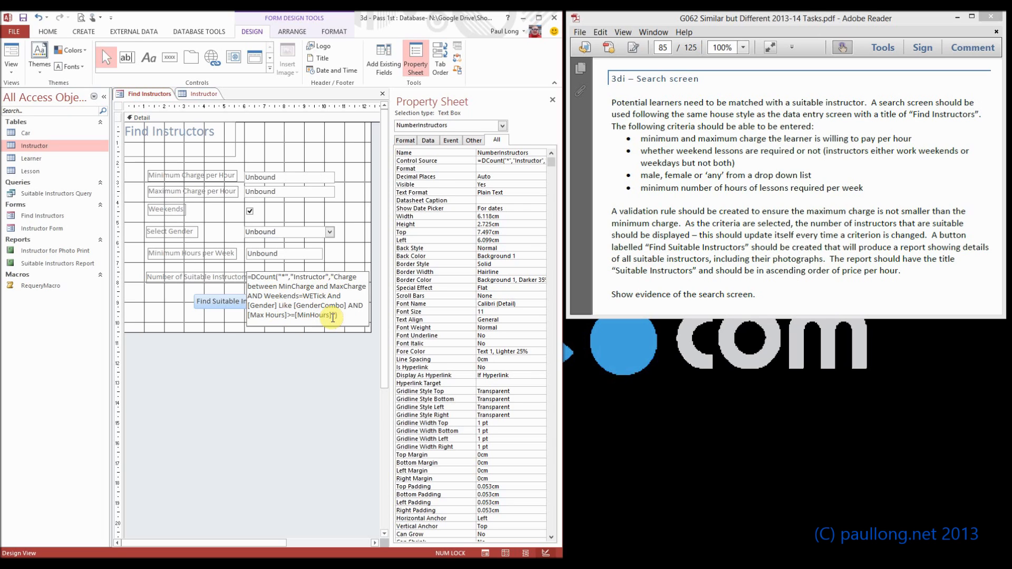
Step: Shrink the instructor count text box to about 2.7 cm wide and 0.7 cm high
click(209, 330)
click(305, 318)
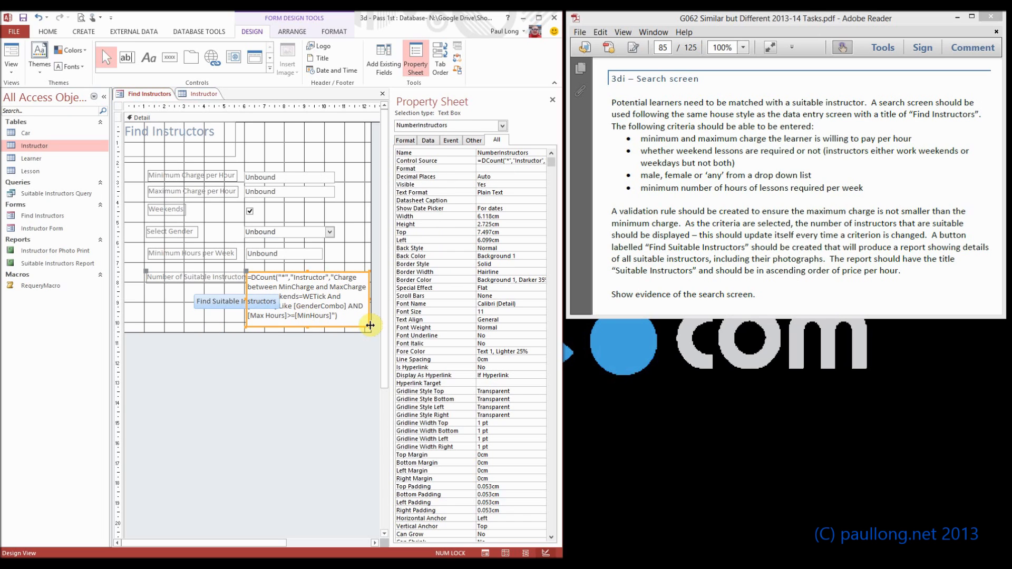
drag(367, 326, 301, 286)
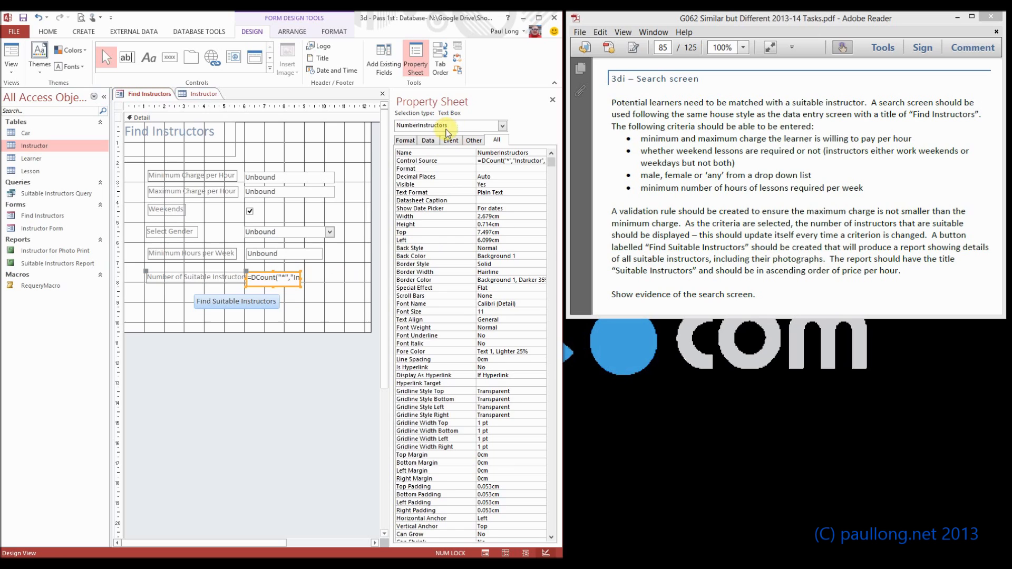
Step: Set the text alignment of the instructor count text box to Left
click(405, 140)
click(541, 153)
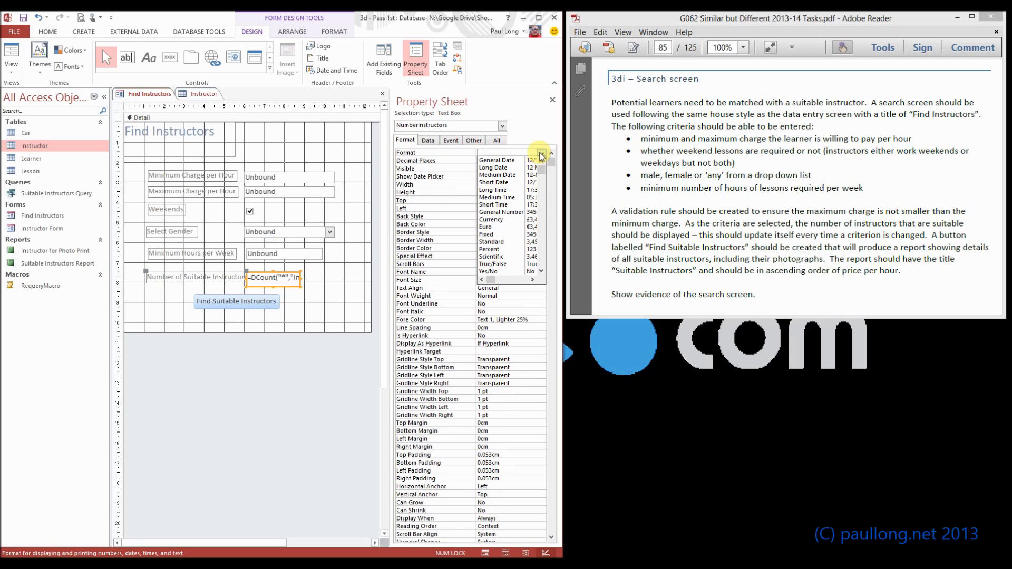
click(541, 153)
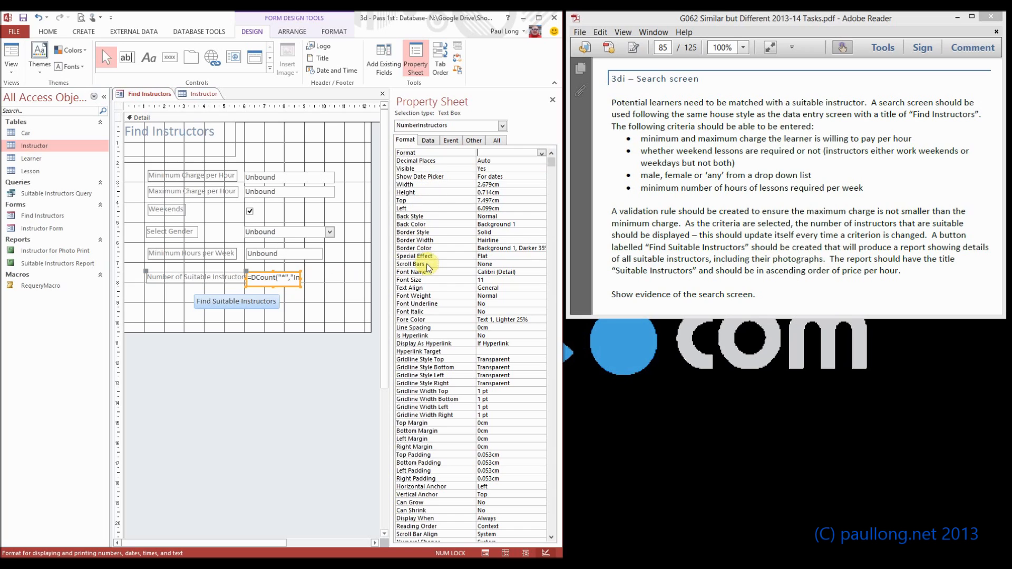
click(489, 288)
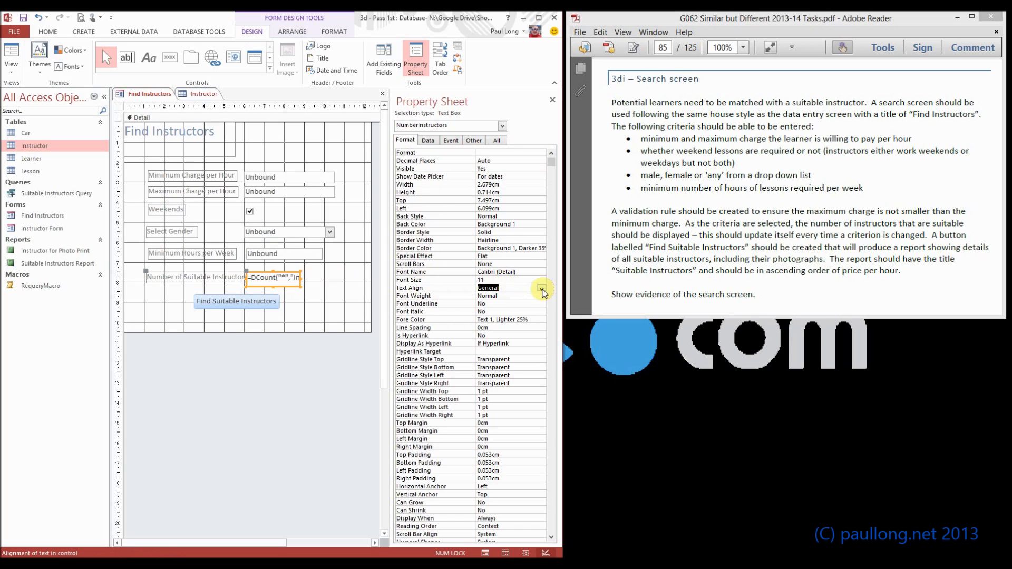
click(541, 289)
click(503, 302)
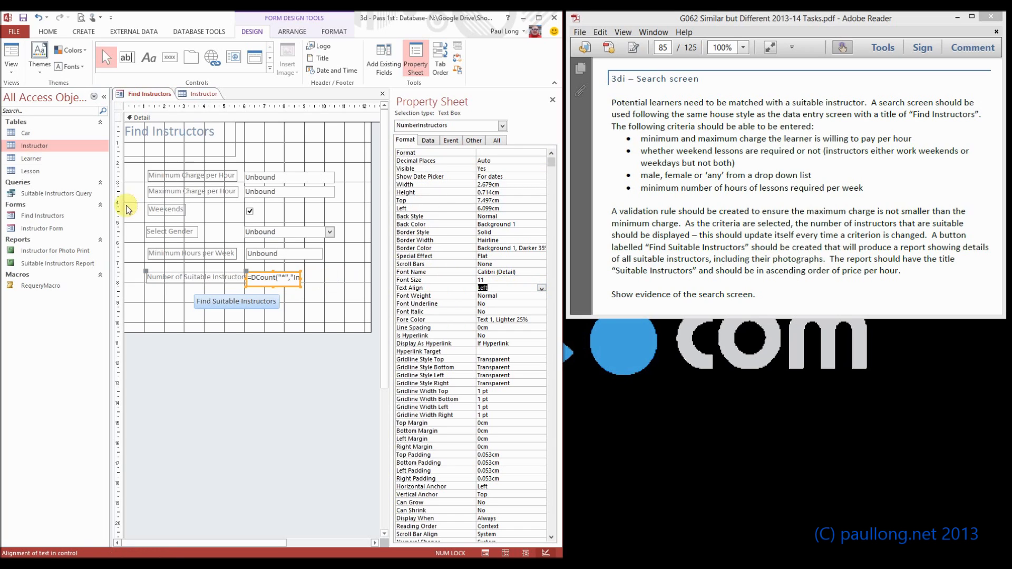
Step: Check the instructor count in Form View by toggling the Weekends criterion off and on
click(17, 58)
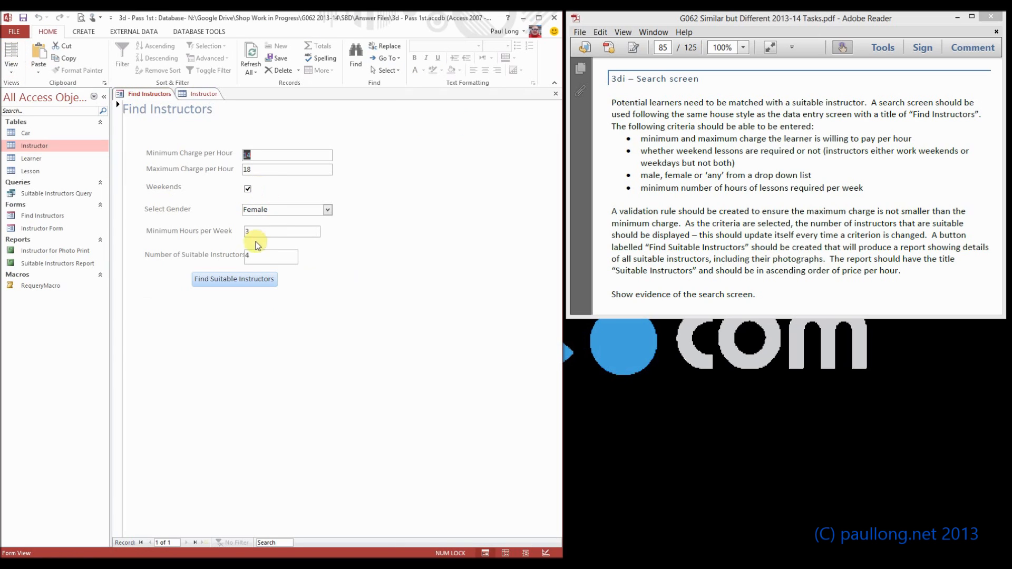
click(248, 189)
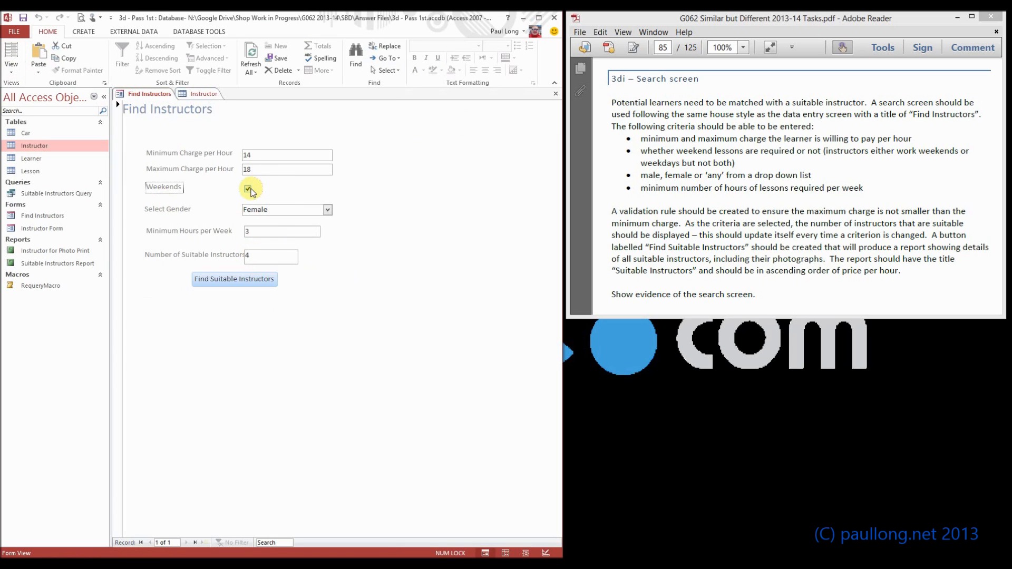
click(248, 189)
Step: Open RequeryMacro in Design View to review its Requery action, and close it
click(60, 287)
right_click(59, 288)
click(78, 309)
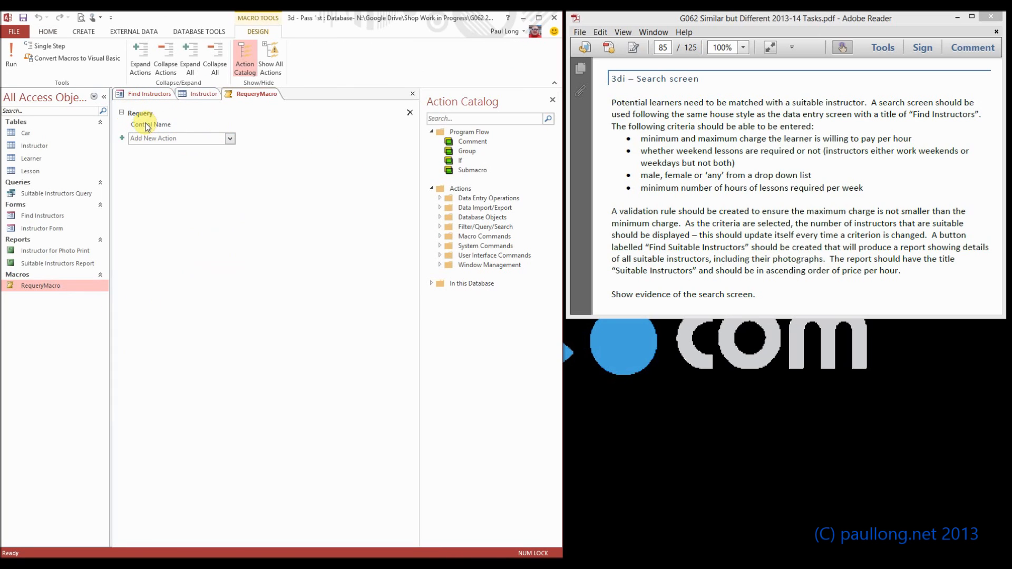
right_click(252, 95)
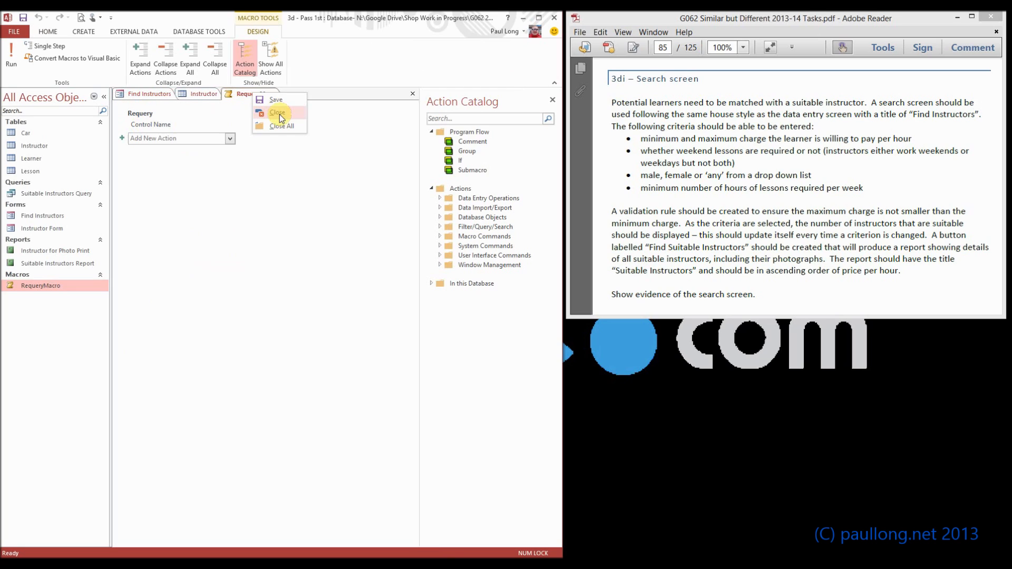
click(279, 114)
click(255, 155)
click(264, 209)
click(272, 228)
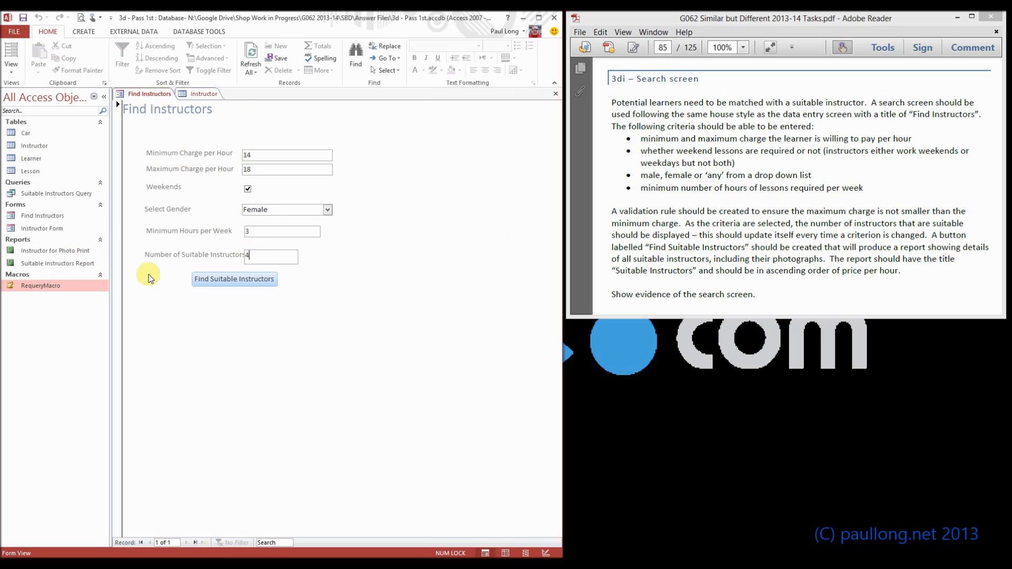
click(262, 155)
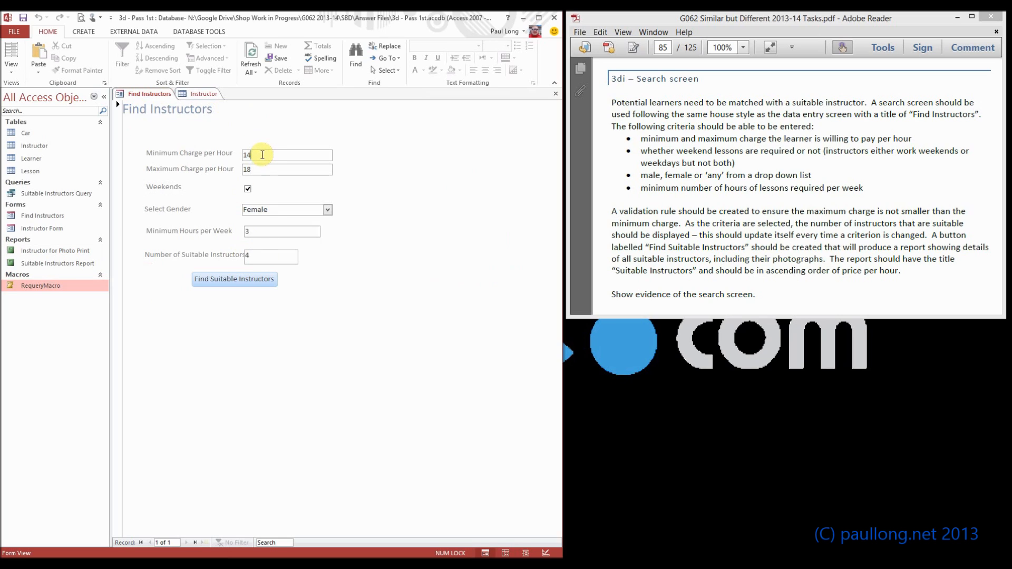
Step: Select all five search criteria controls together in Design View and examine their shared After Update event setting
click(14, 68)
click(38, 160)
click(278, 177)
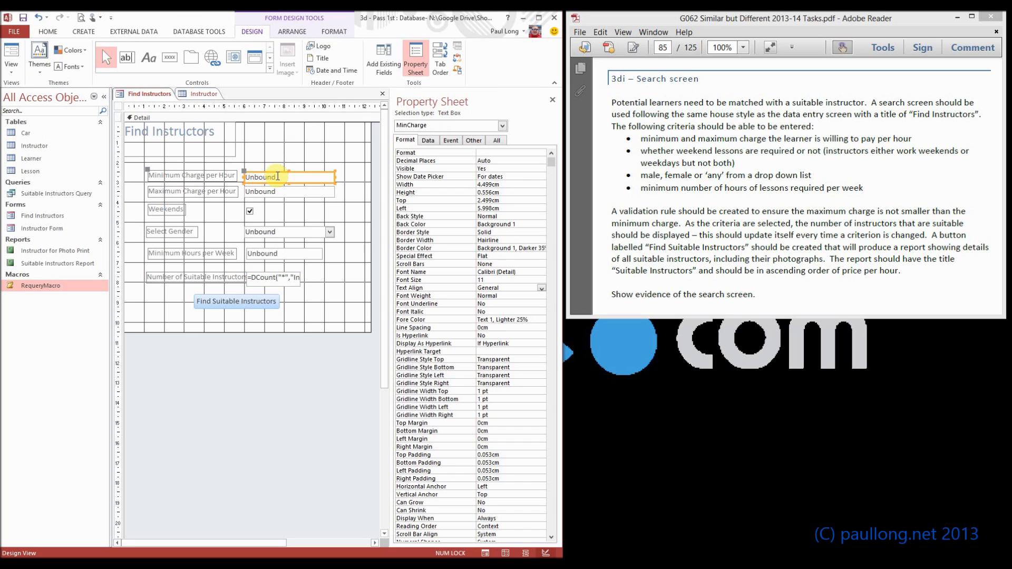
shift+click(277, 189)
shift+click(251, 213)
shift+click(255, 232)
shift+click(258, 252)
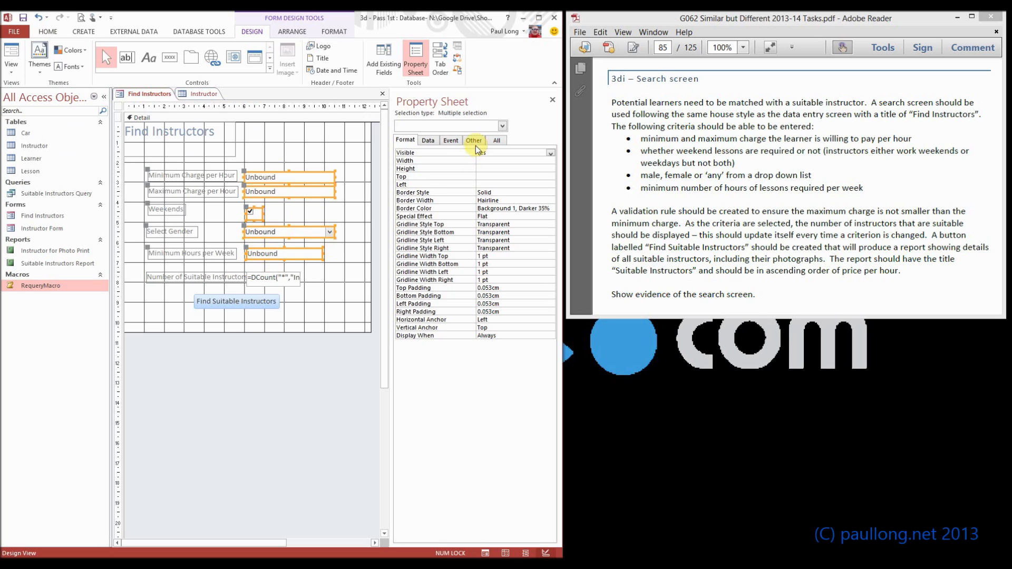
click(452, 142)
click(535, 169)
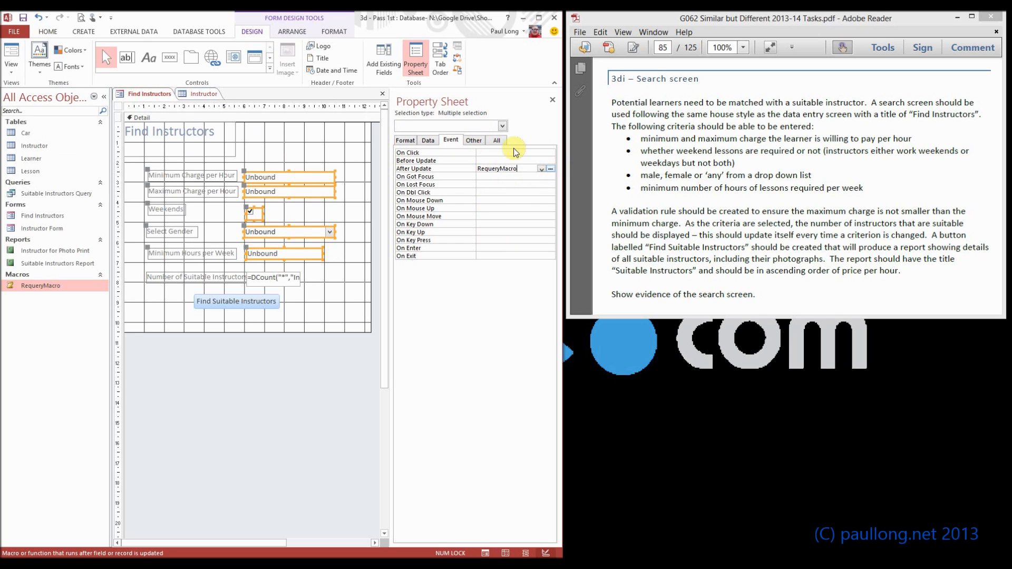